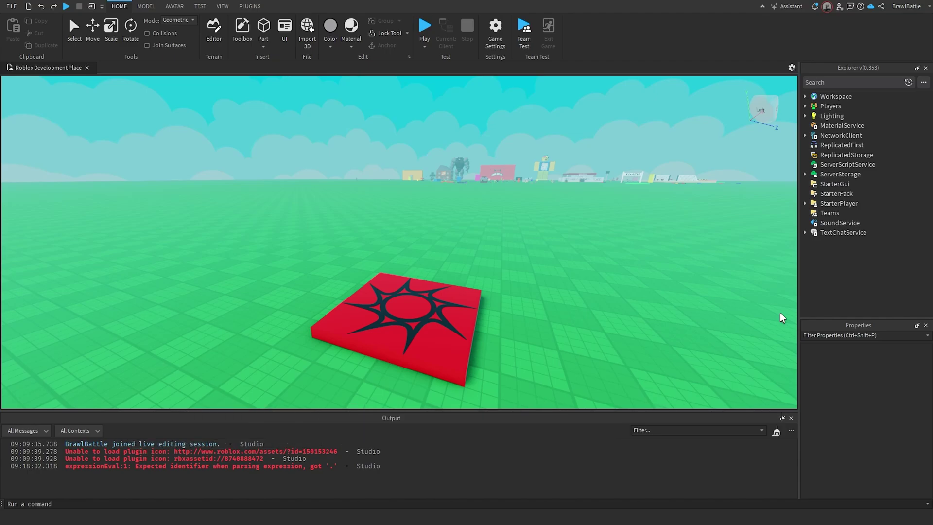
pyautogui.scroll(-5, 629, 267)
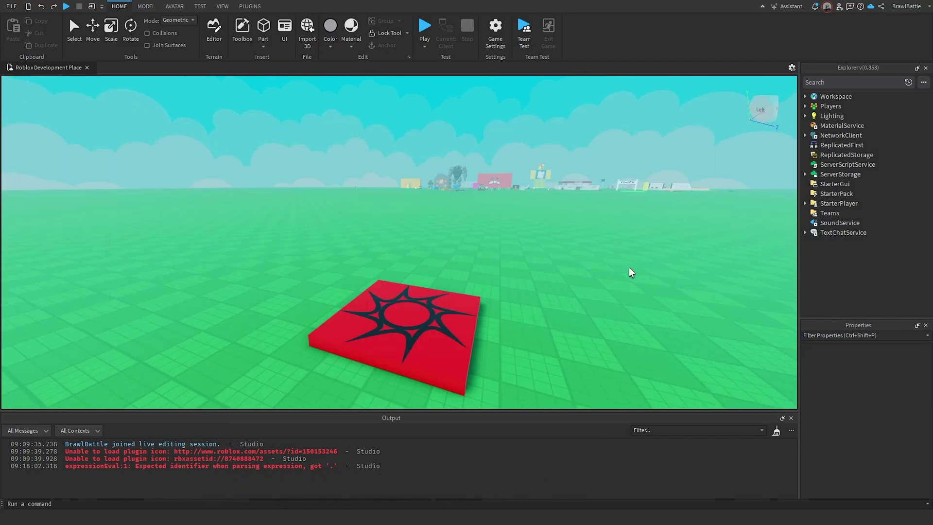
pyautogui.moveTo(625, 267); pyautogui.dragTo(605, 267, button='right')
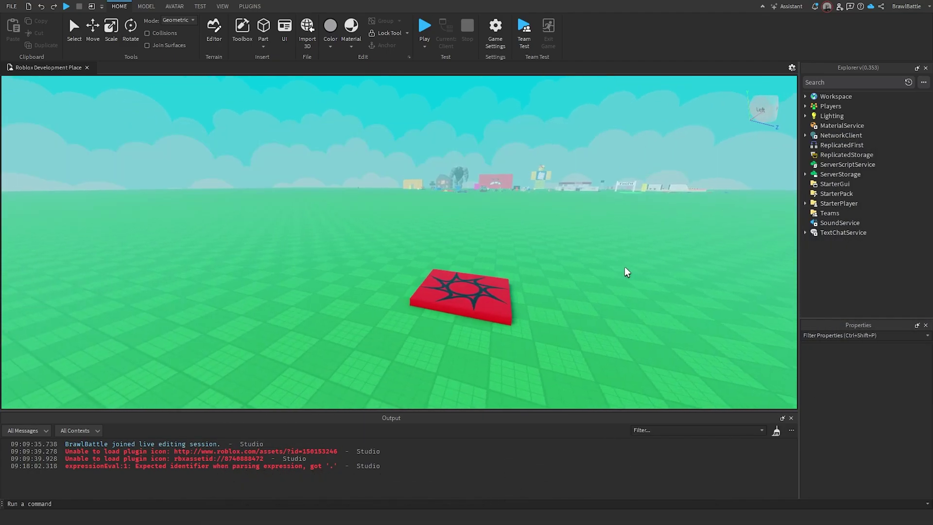
pyautogui.scroll(3, 625, 267)
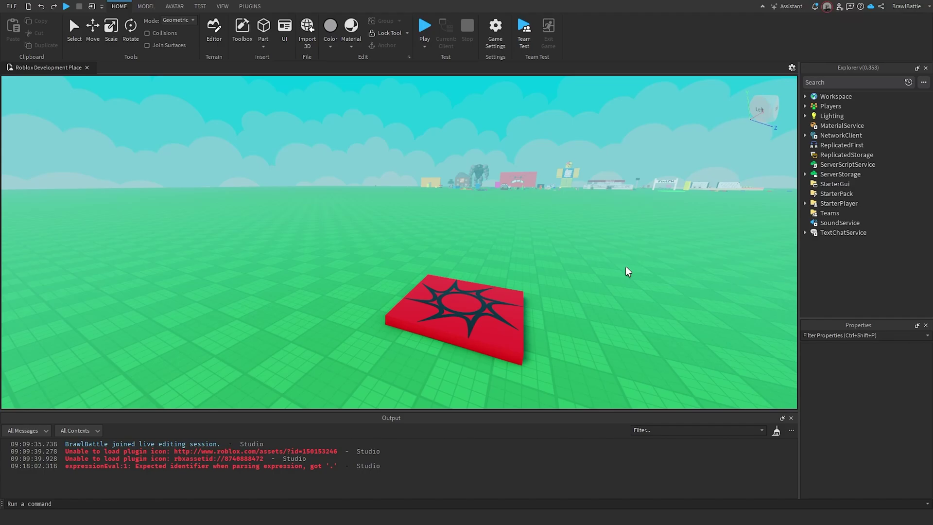
pyautogui.moveTo(626, 266); pyautogui.dragTo(620, 269, button='right')
pyautogui.scroll(2, 619, 270)
pyautogui.press('w')
pyautogui.press('s')
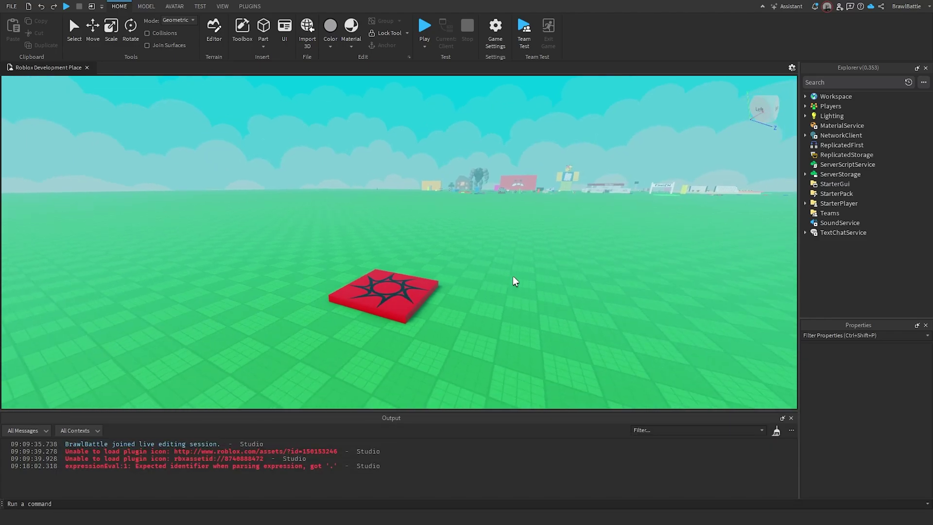
pyautogui.scroll(5, 515, 278)
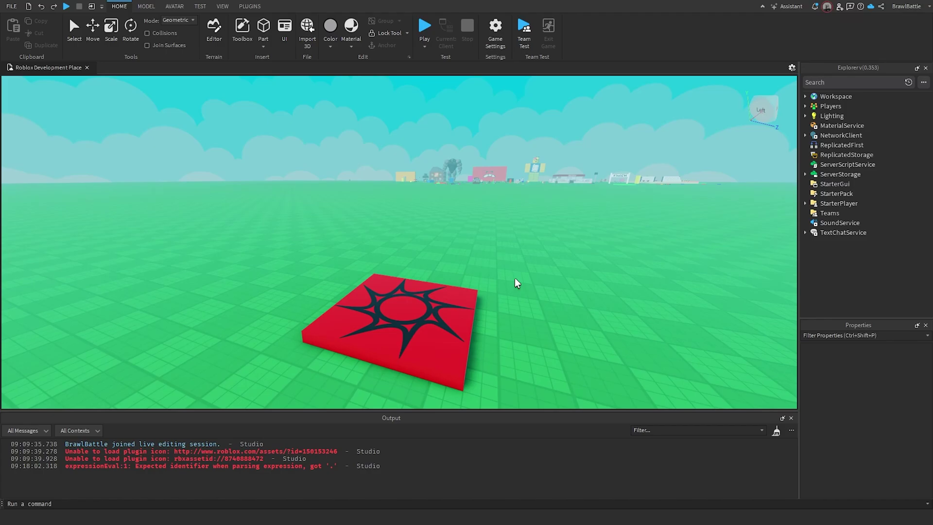
pyautogui.scroll(-2, 514, 283)
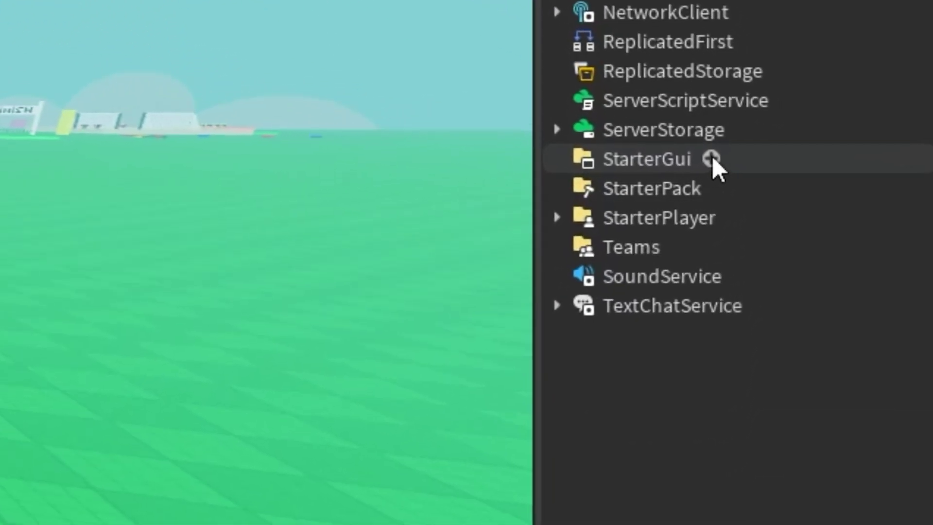
# Add a ScreenGui object inside StarterGui
pyautogui.click(856, 184)
pyautogui.write('scree')
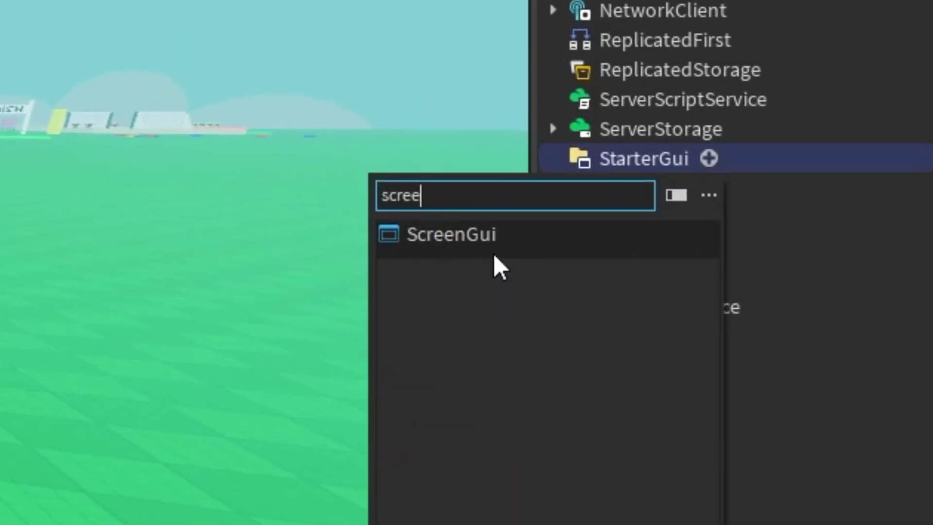
pyautogui.press('Return')
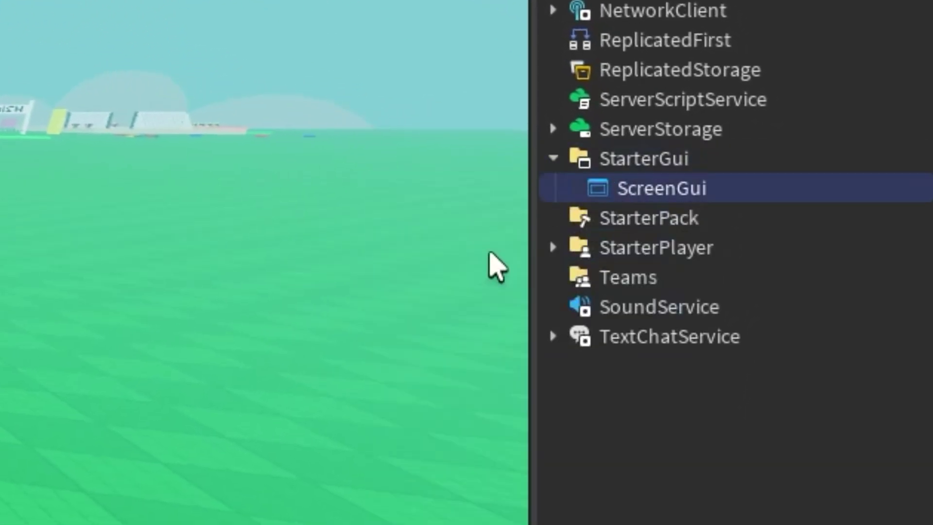
# Insert a TextLabel into the ScreenGui, enlarged to about 394 x 114 and placed in the middle of the viewport
pyautogui.click(724, 188)
pyautogui.write('tex')
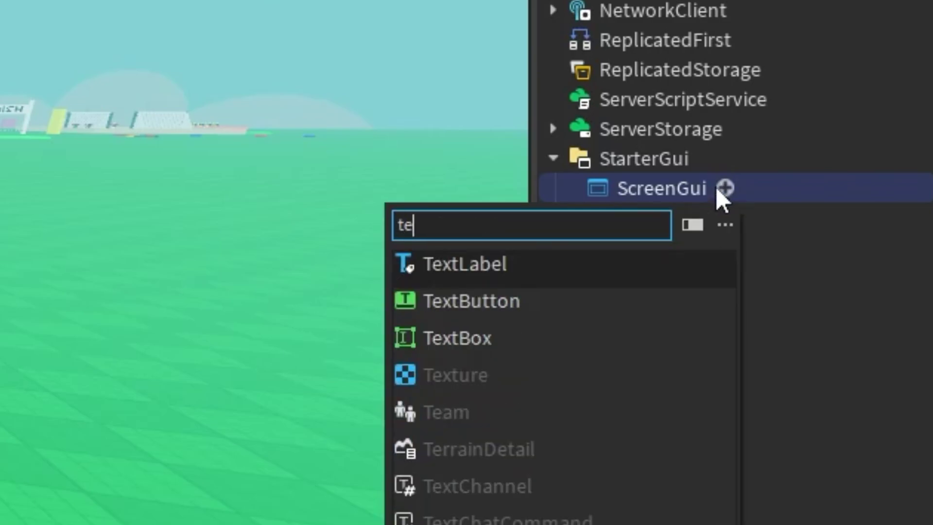
pyautogui.click(494, 265)
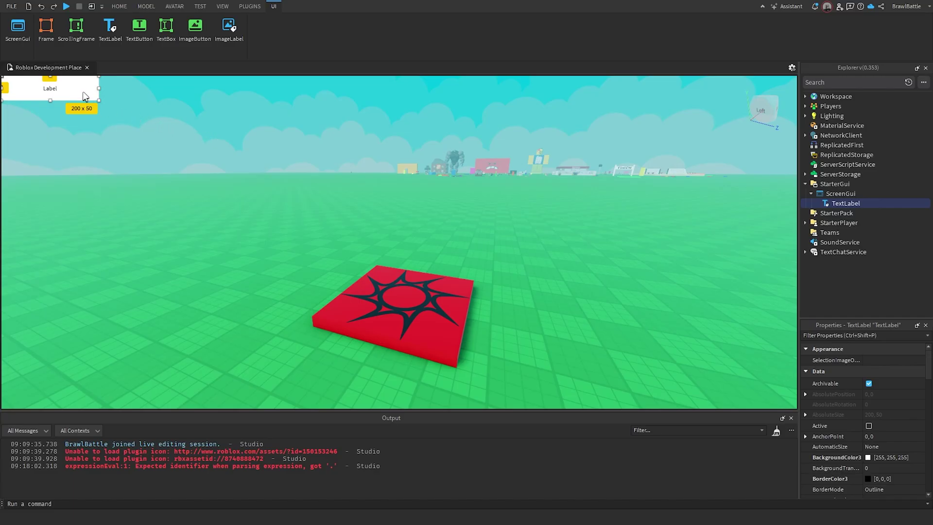
pyautogui.moveTo(82, 93); pyautogui.dragTo(544, 305)
pyautogui.moveTo(489, 280); pyautogui.dragTo(442, 244)
pyautogui.moveTo(481, 291); pyautogui.dragTo(481, 291, button='right')
pyautogui.press('d')
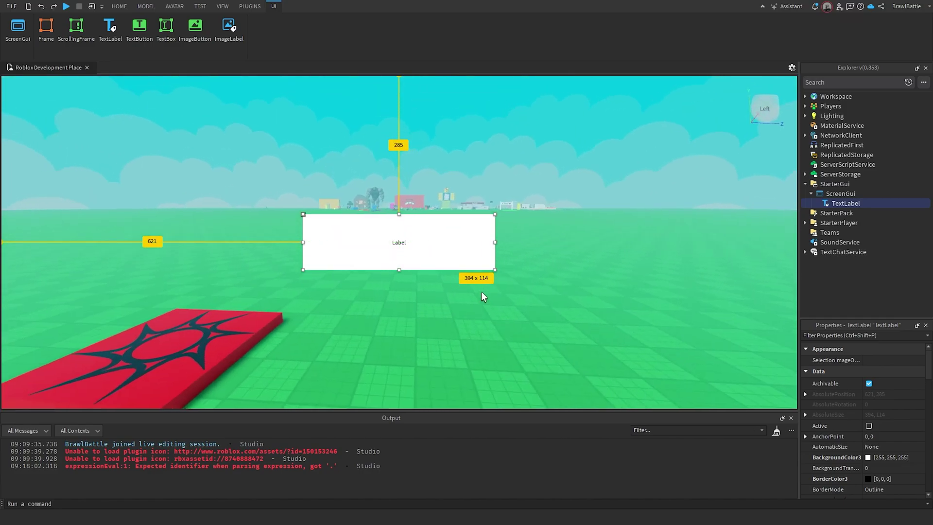
pyautogui.moveTo(539, 297); pyautogui.dragTo(539, 297, button='right')
pyautogui.press('s')
pyautogui.press('a')
pyautogui.press('w')
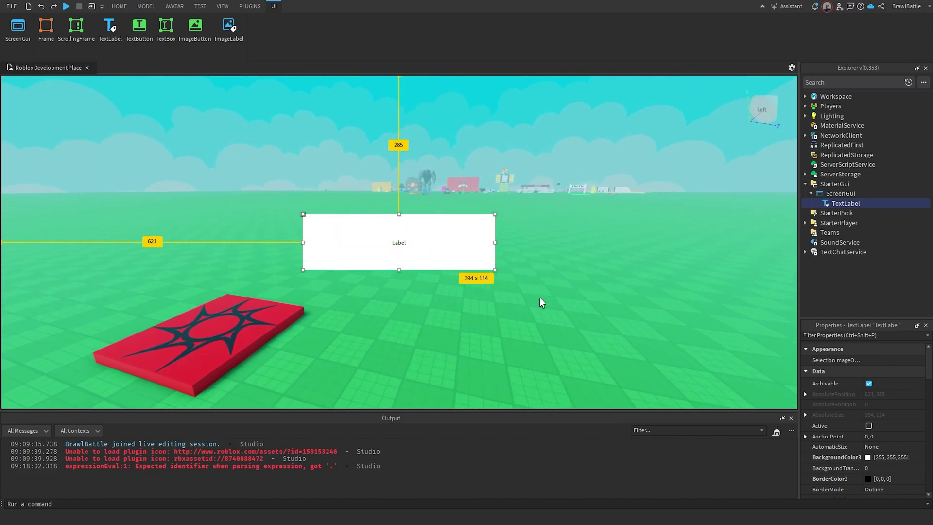
pyautogui.press('d')
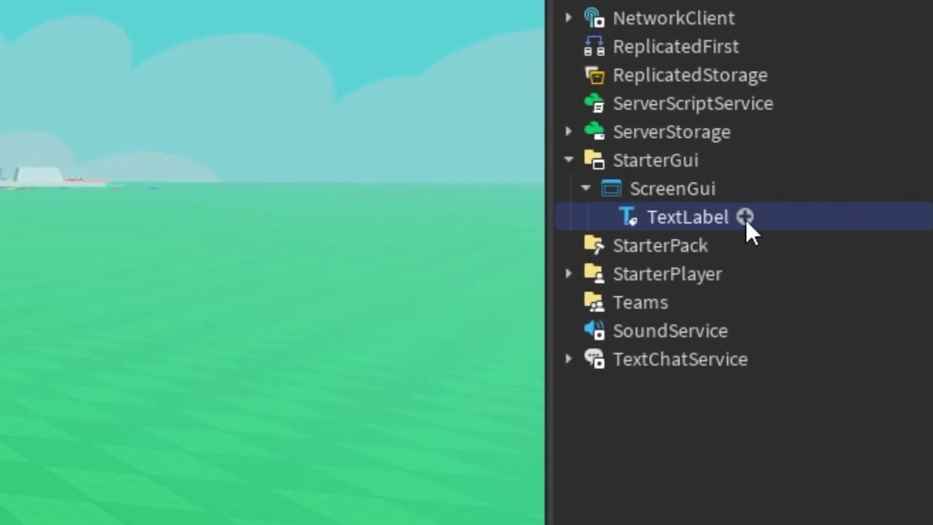
# Add a UICorner object to the TextLabel to round its corners
pyautogui.click(738, 218)
pyautogui.write('ui')
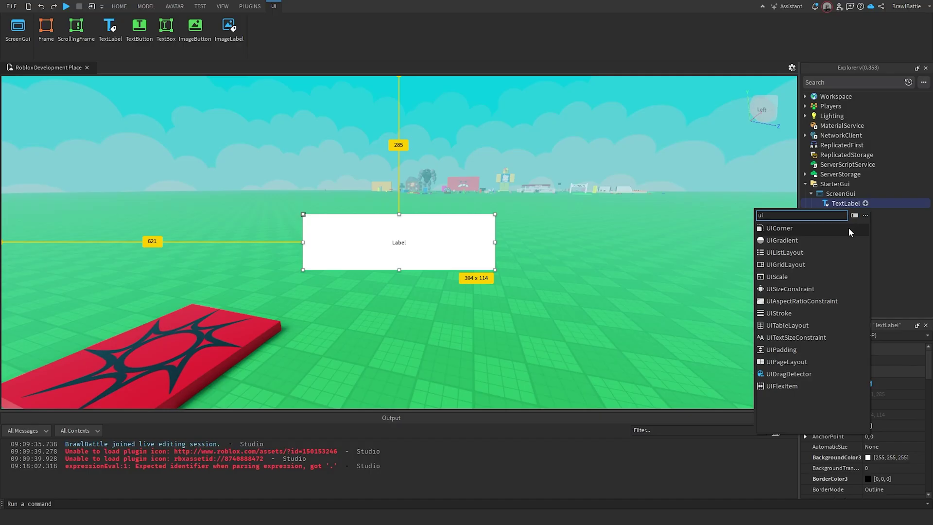
pyautogui.click(681, 293)
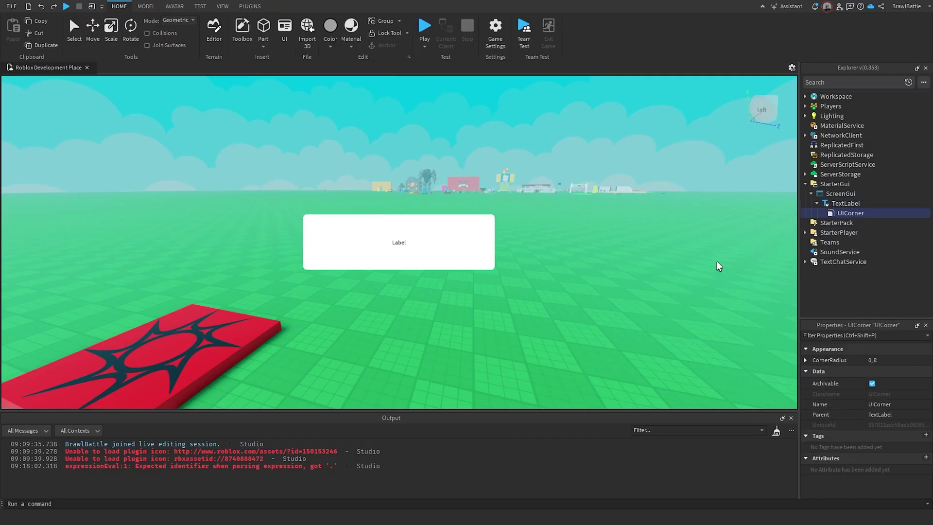
# Set the UICorner's CornerRadius offset to 0 and its scale to 0.2
pyautogui.scroll(3, 669, 286)
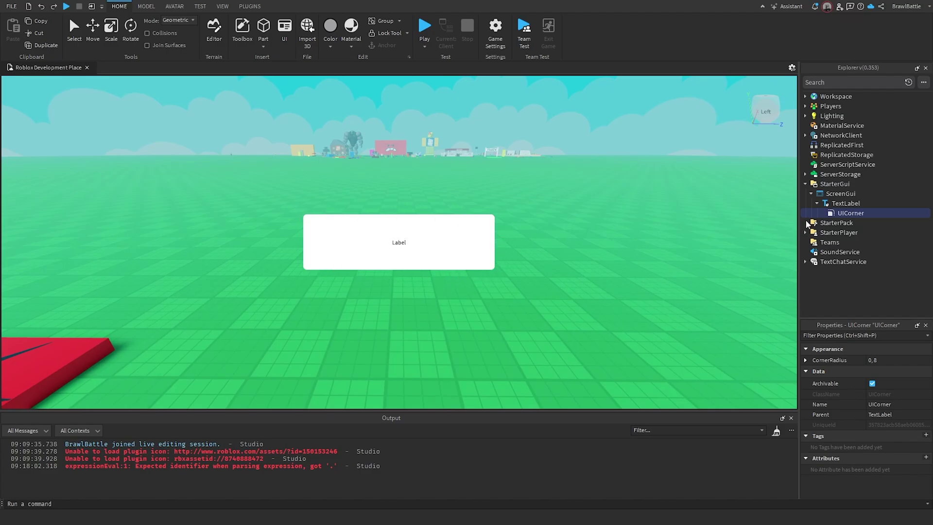
pyautogui.scroll(-3, 733, 346)
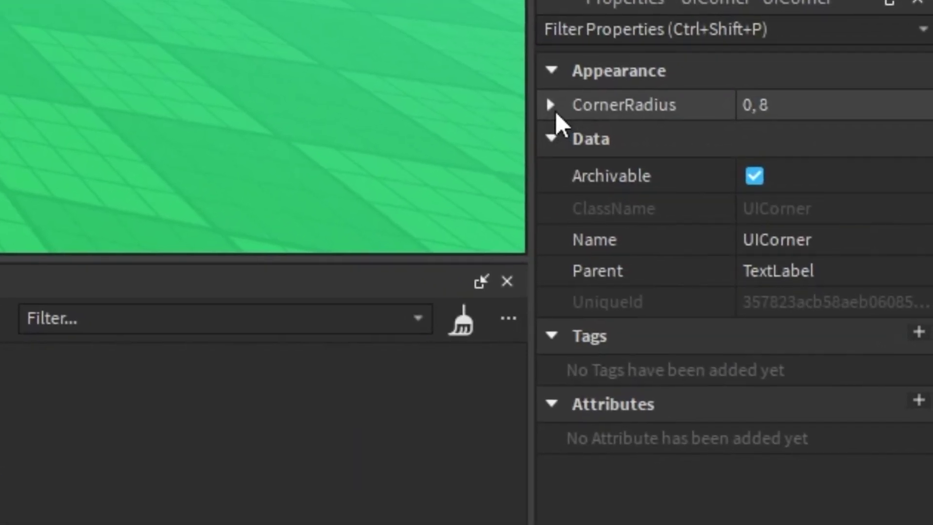
pyautogui.click(551, 107)
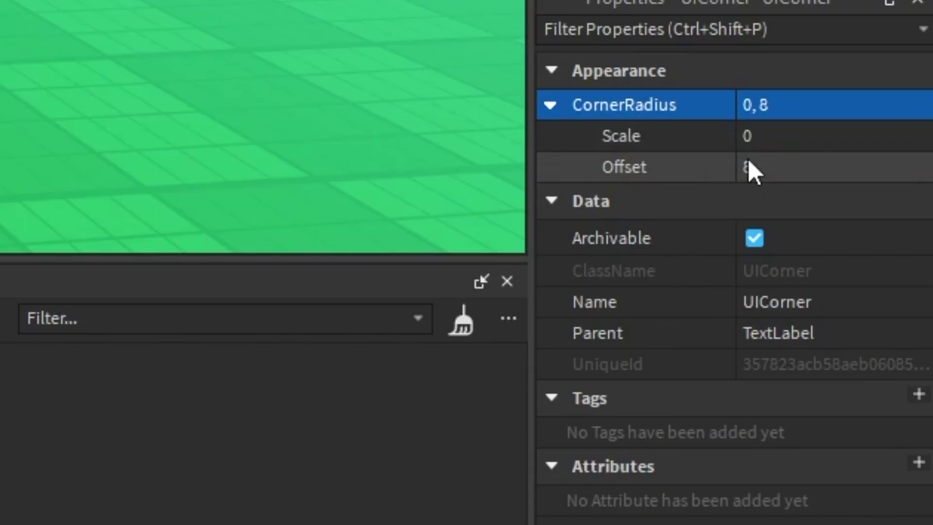
pyautogui.click(872, 381)
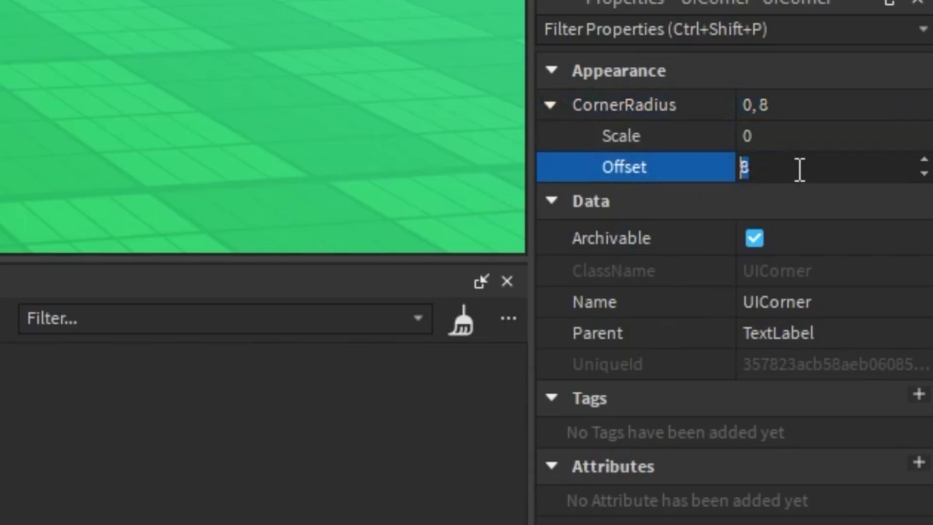
pyautogui.write('0')
pyautogui.click(781, 141)
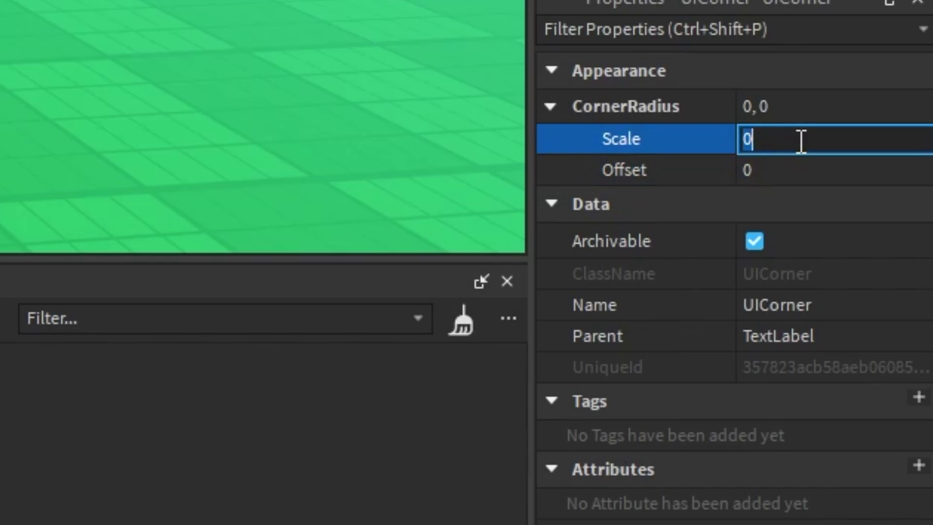
pyautogui.write('.2')
pyautogui.press('Return')
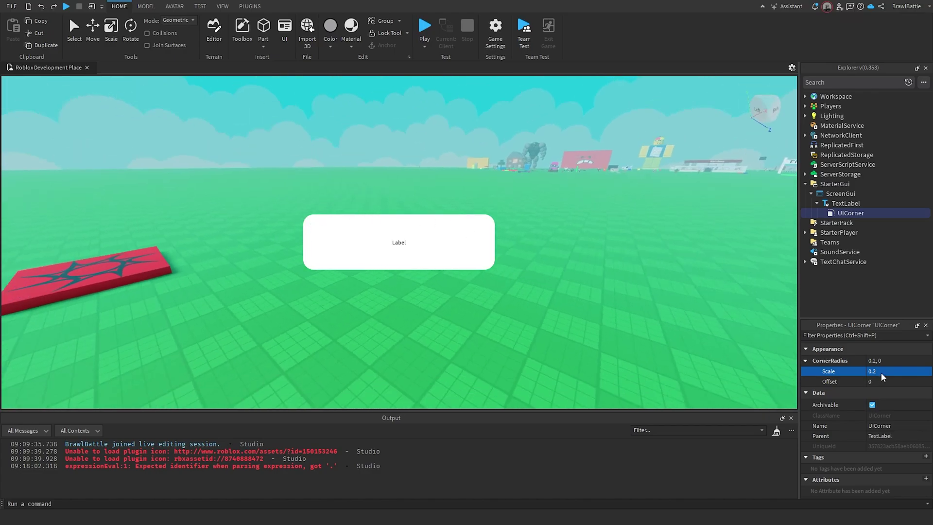
# Try a CornerRadius scale of 0.5 on the UICorner
pyautogui.click(907, 373)
pyautogui.write('.5')
pyautogui.press('Return')
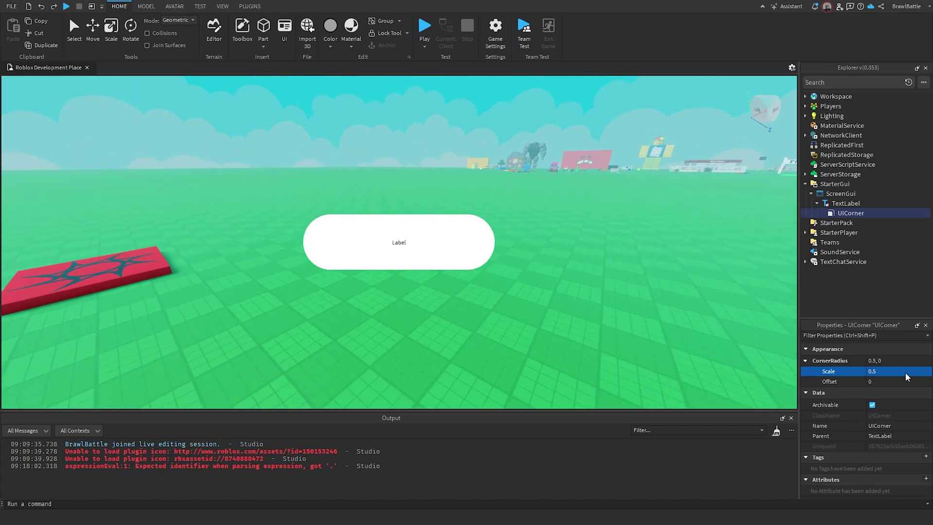
pyautogui.moveTo(465, 322); pyautogui.dragTo(334, 256, button='right')
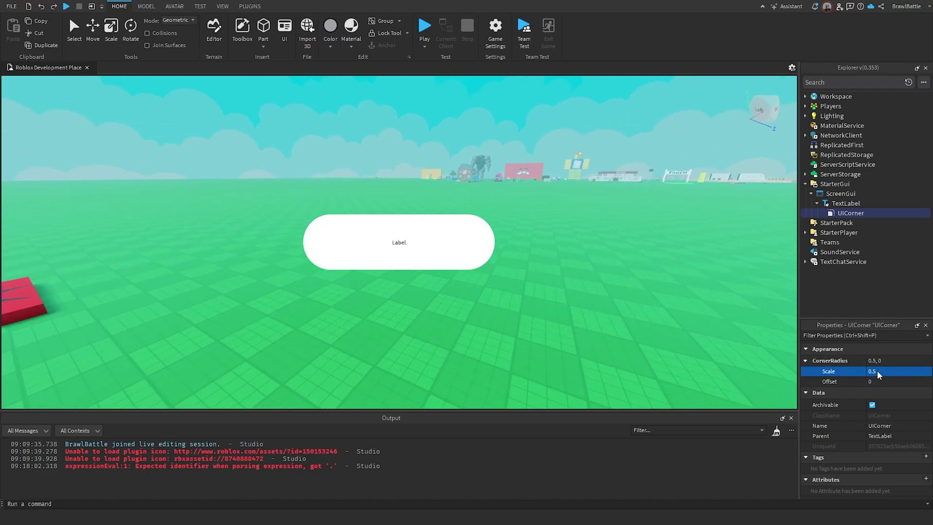
# Try a CornerRadius scale of 0.6 on the UICorner, and undo that change
pyautogui.click(898, 375)
pyautogui.write('.6')
pyautogui.press('Return')
pyautogui.moveTo(700, 354); pyautogui.dragTo(695, 203, button='right')
pyautogui.hotkey('ctrl', 'z')
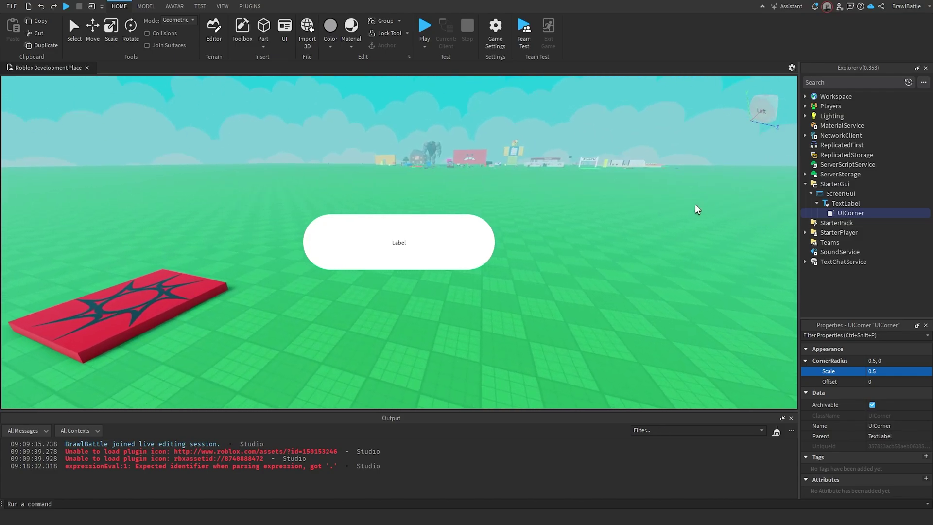
# Return the UICorner's CornerRadius scale to 0.2
pyautogui.press('w')
pyautogui.press('a')
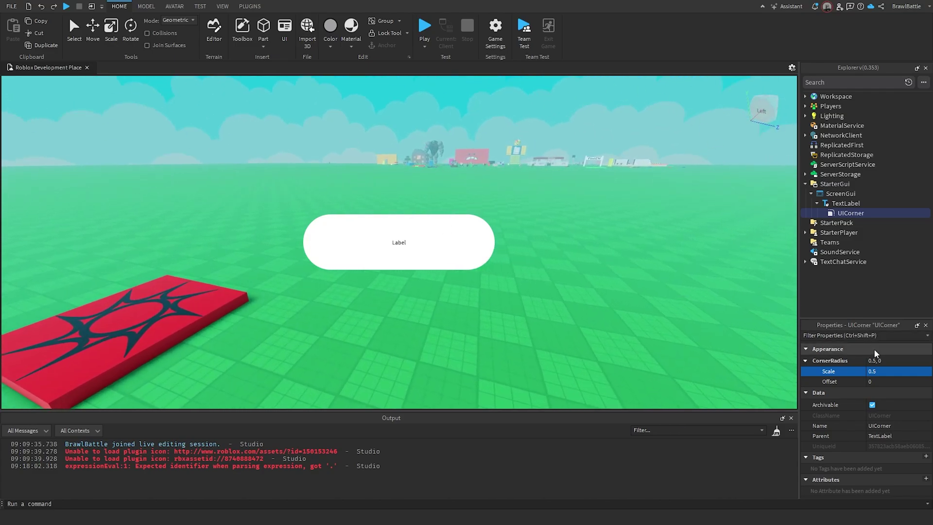
pyautogui.click(878, 372)
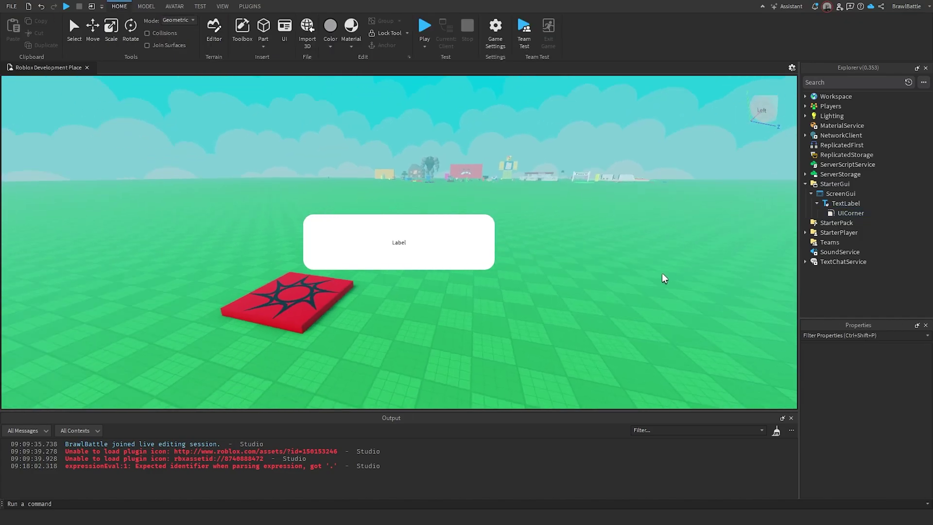
pyautogui.press('a')
pyautogui.press('s')
pyautogui.press('w')
pyautogui.press('d')
pyautogui.press('w')
pyautogui.press('d')
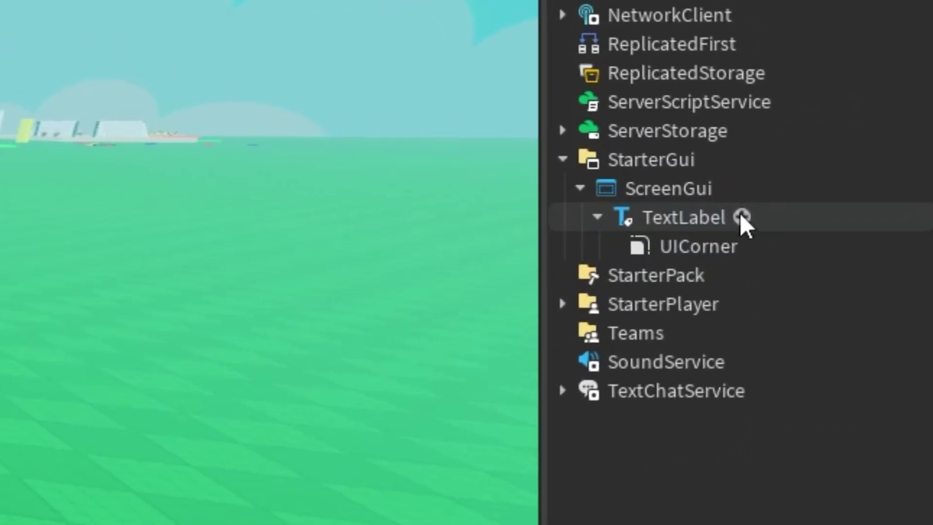
# Add a UIStroke object to the TextLabel alongside its UICorner
pyautogui.click(867, 204)
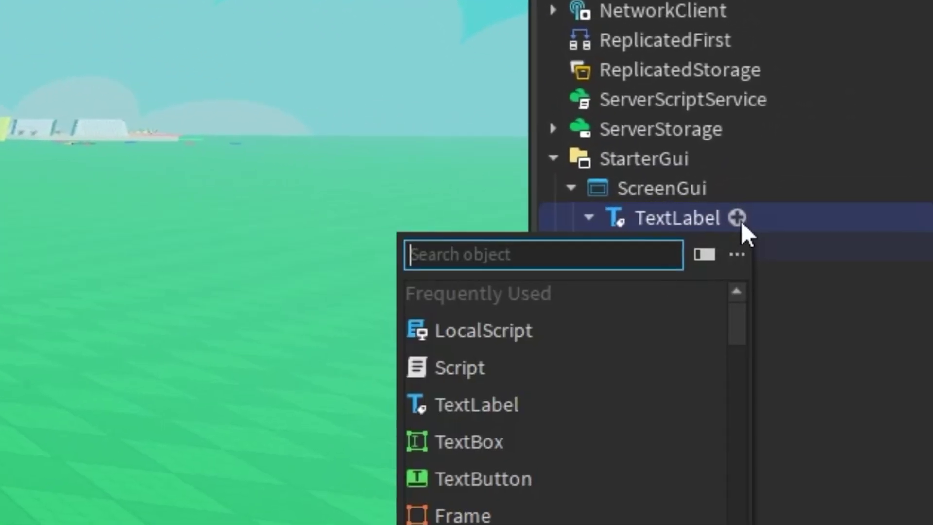
pyautogui.write('uistre')
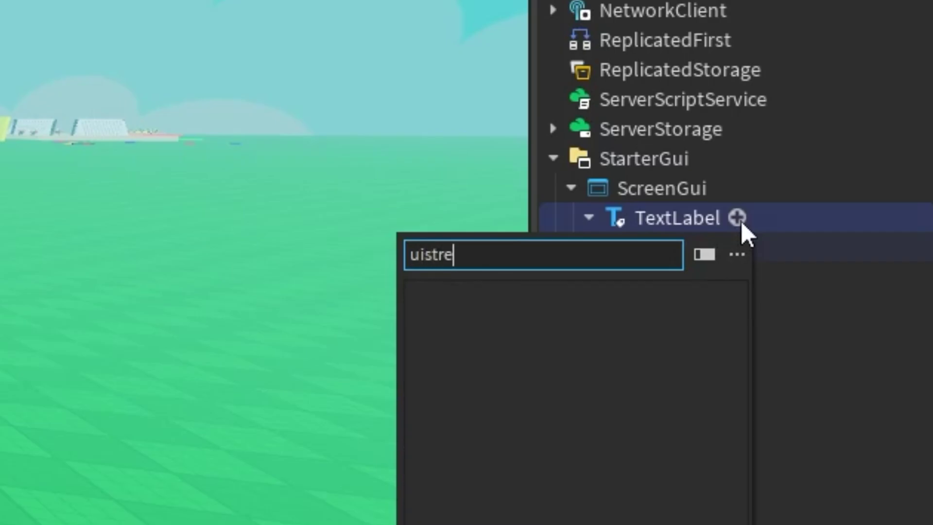
pyautogui.press('Return')
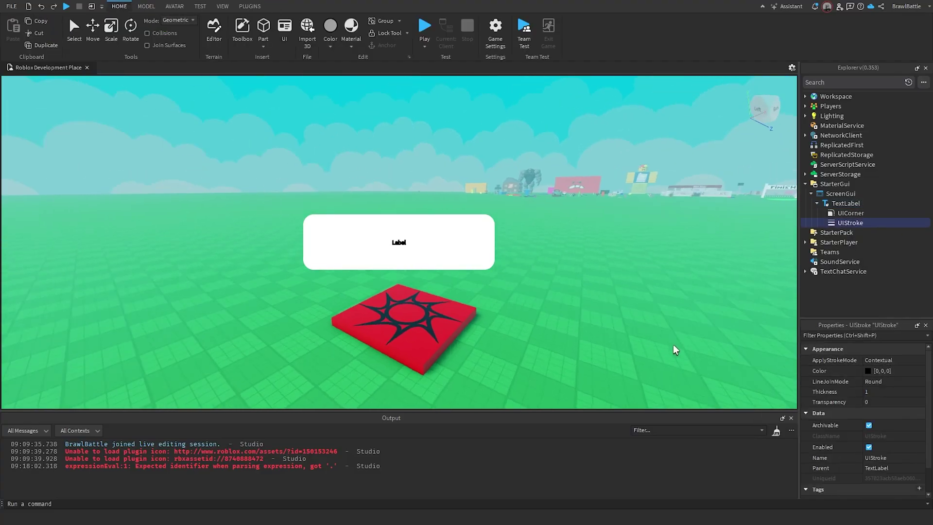
# Set the UIStroke's ApplyStrokeMode to Border so the outline applies to the label's frame
pyautogui.moveTo(673, 345); pyautogui.dragTo(407, 240, button='right')
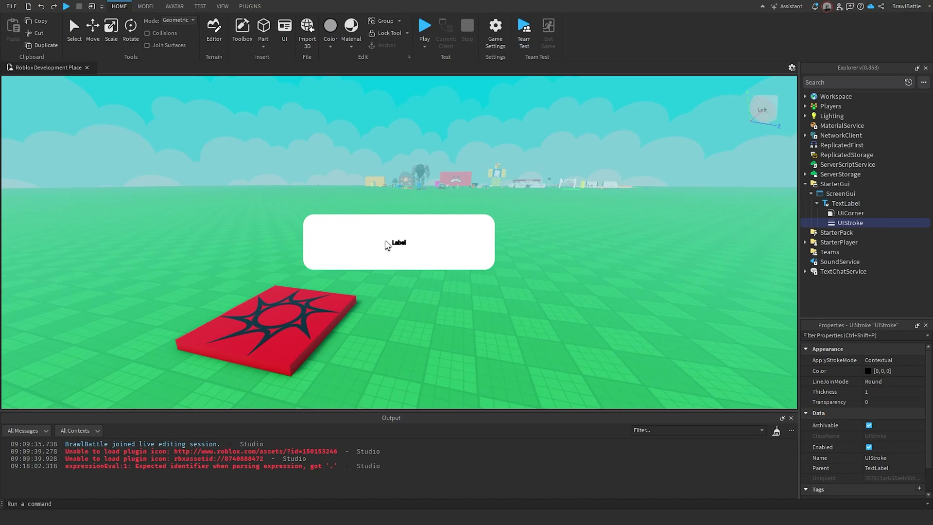
pyautogui.press('w')
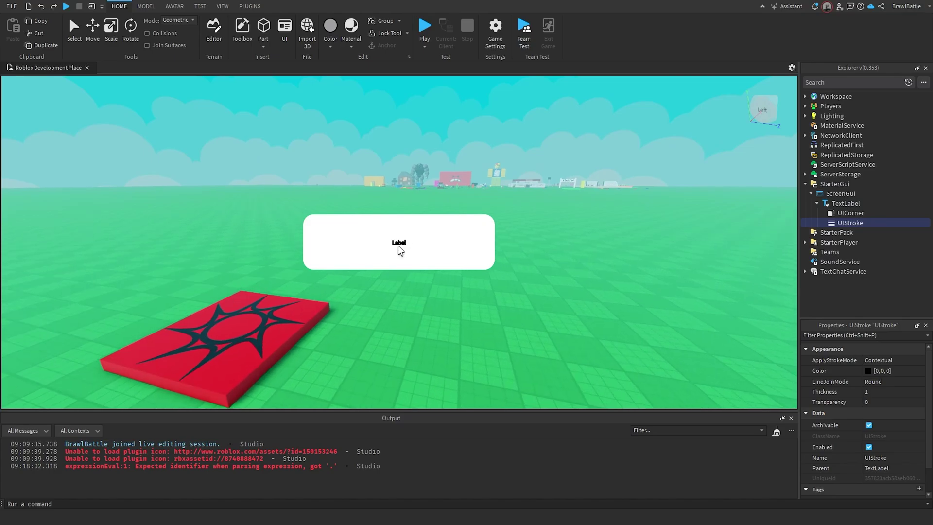
pyautogui.press('w')
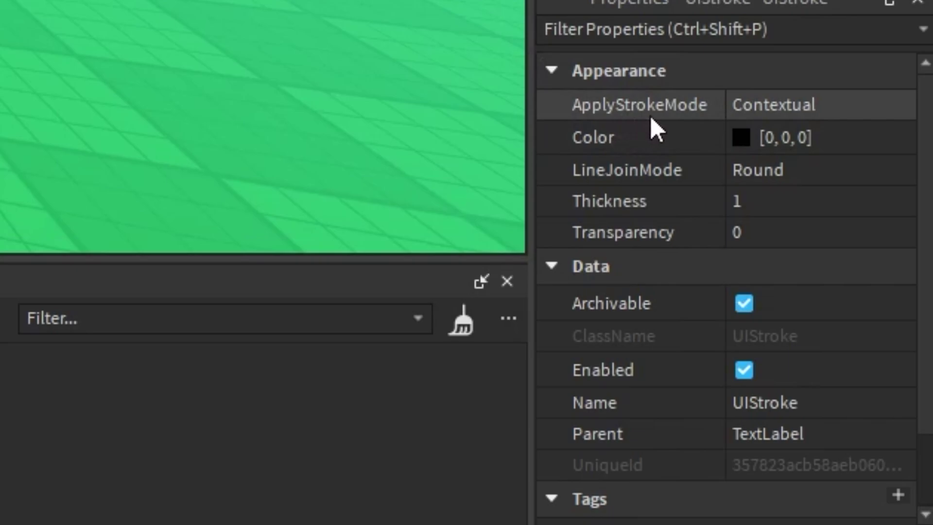
pyautogui.click(772, 106)
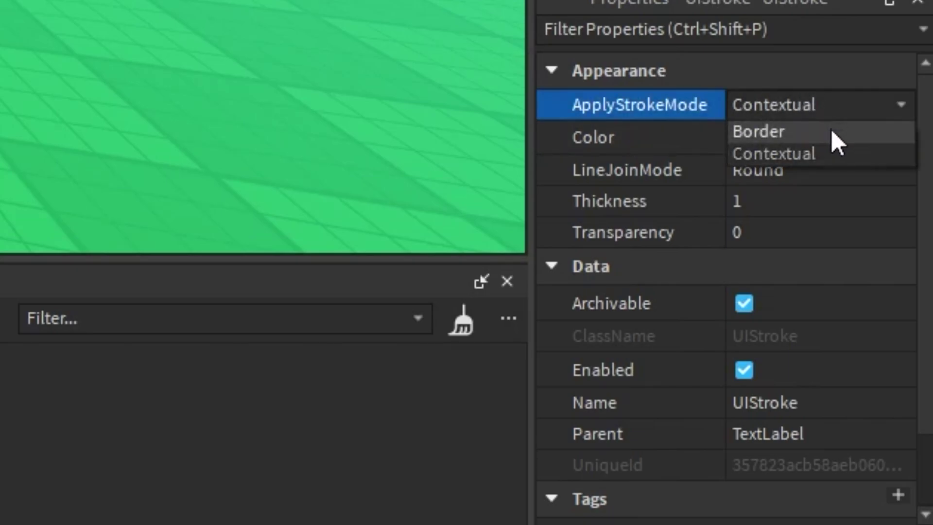
pyautogui.click(801, 130)
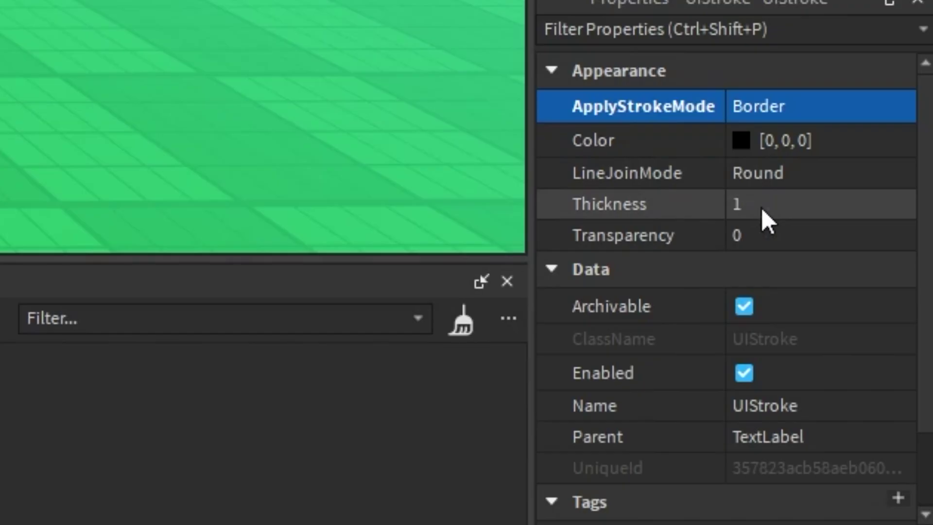
# Set the UIStroke's Thickness to 5
pyautogui.click(876, 395)
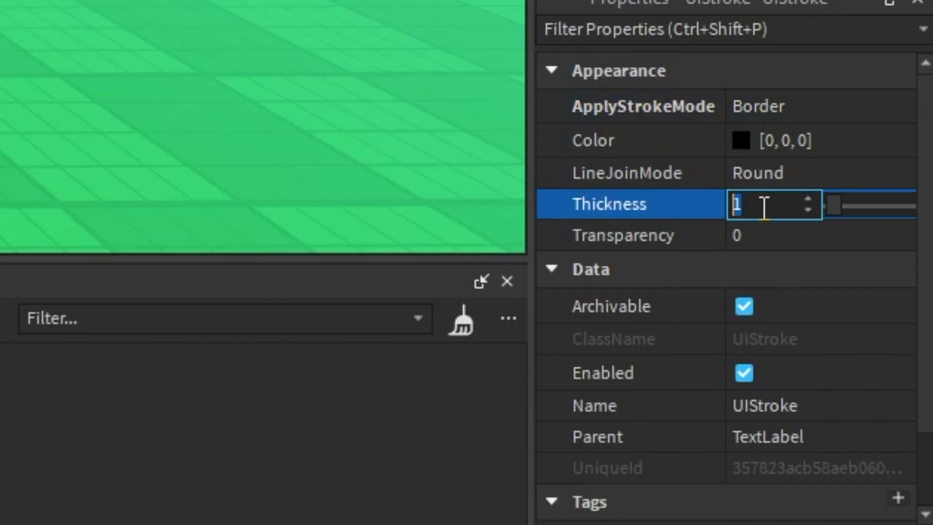
pyautogui.write('5')
pyautogui.press('Return')
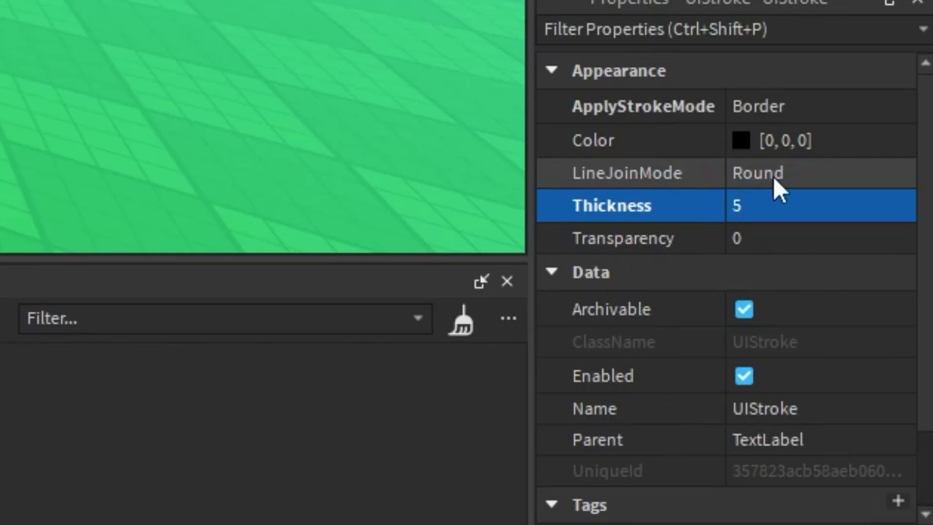
# Try the Bevel and Miter options for the UIStroke's LineJoinMode, and return it to Round
pyautogui.click(879, 383)
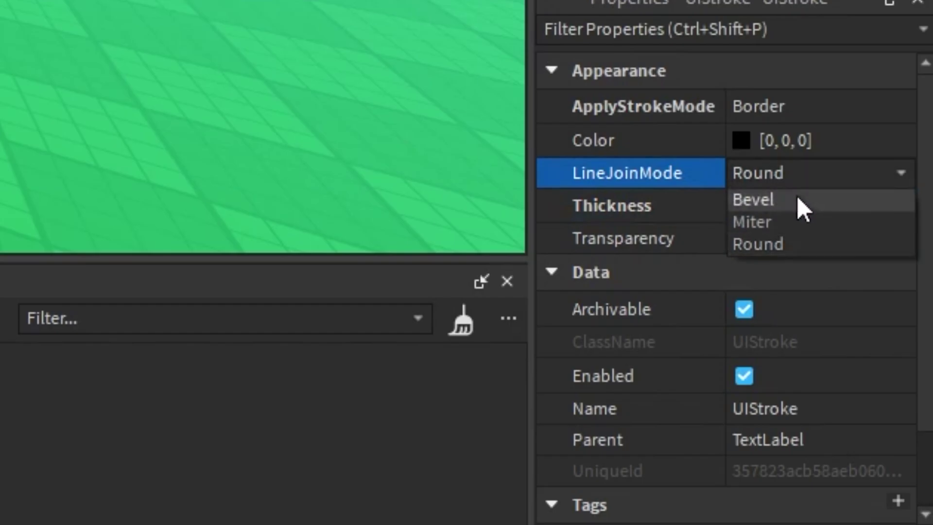
pyautogui.click(798, 202)
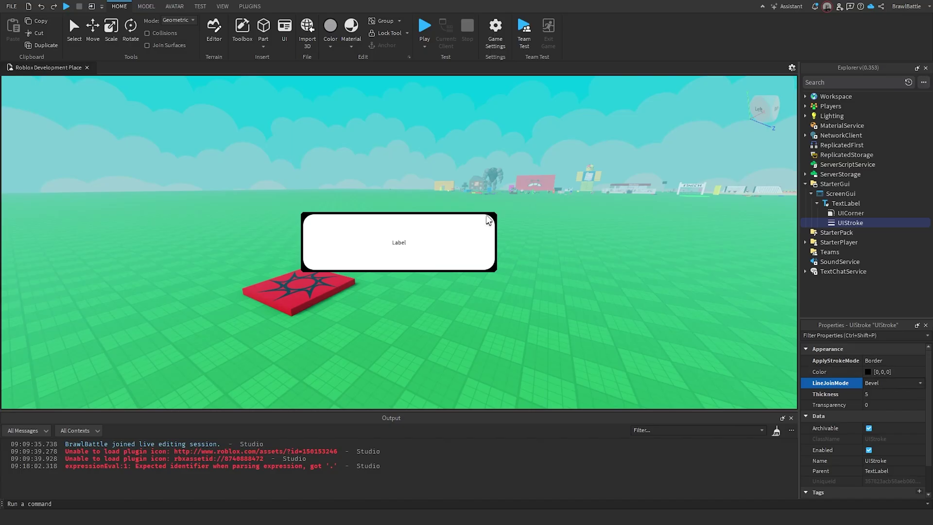
pyautogui.click(879, 383)
pyautogui.click(883, 400)
pyautogui.click(883, 382)
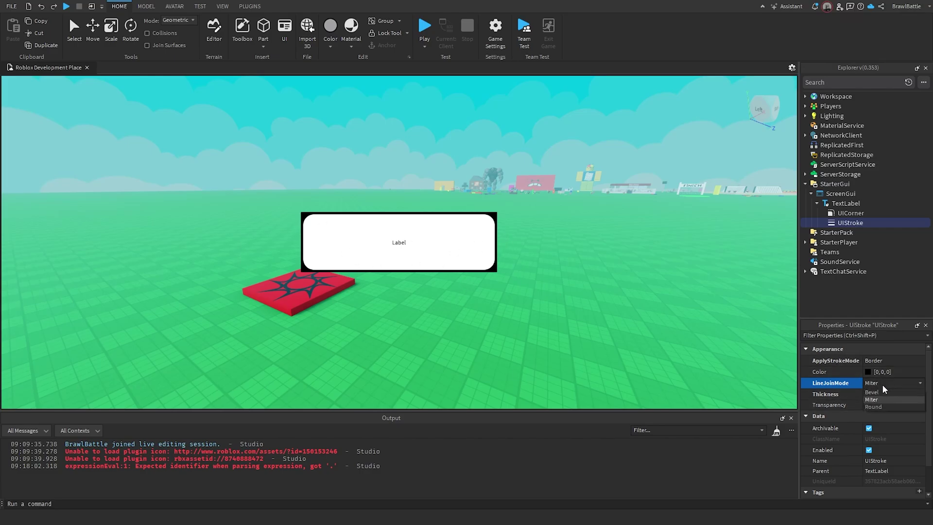
pyautogui.click(883, 406)
pyautogui.moveTo(608, 335); pyautogui.dragTo(607, 335, button='right')
pyautogui.scroll(-3, 607, 335)
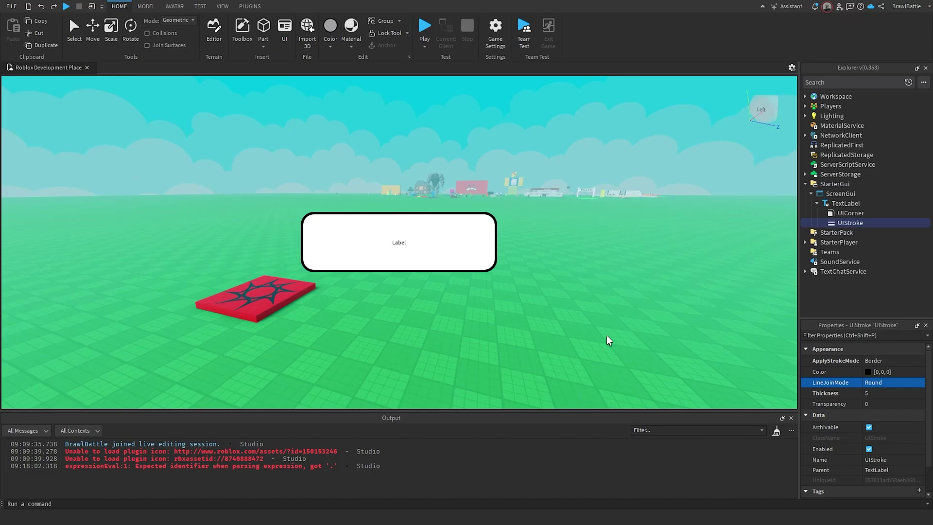
pyautogui.moveTo(684, 260); pyautogui.dragTo(682, 261, button='right')
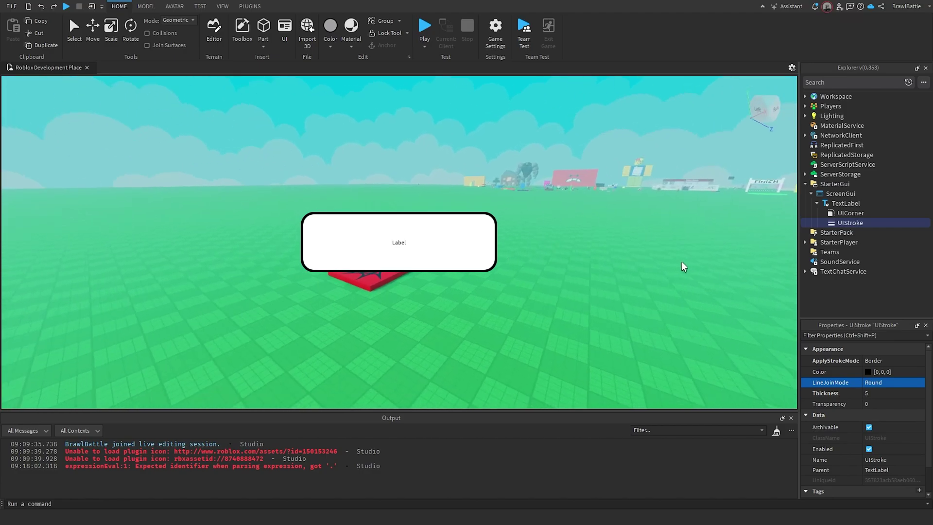
pyautogui.scroll(-3, 682, 261)
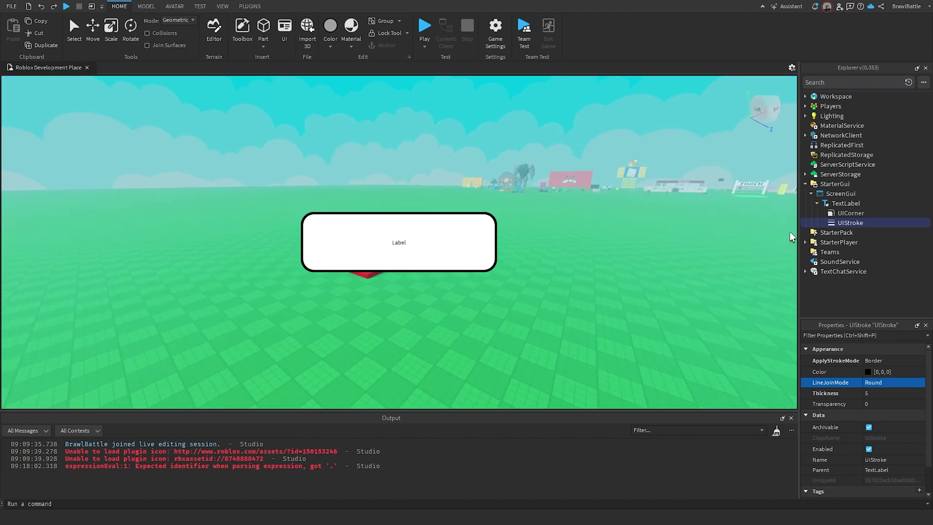
pyautogui.moveTo(865, 205)
pyautogui.moveTo(617, 276); pyautogui.dragTo(615, 277, button='right')
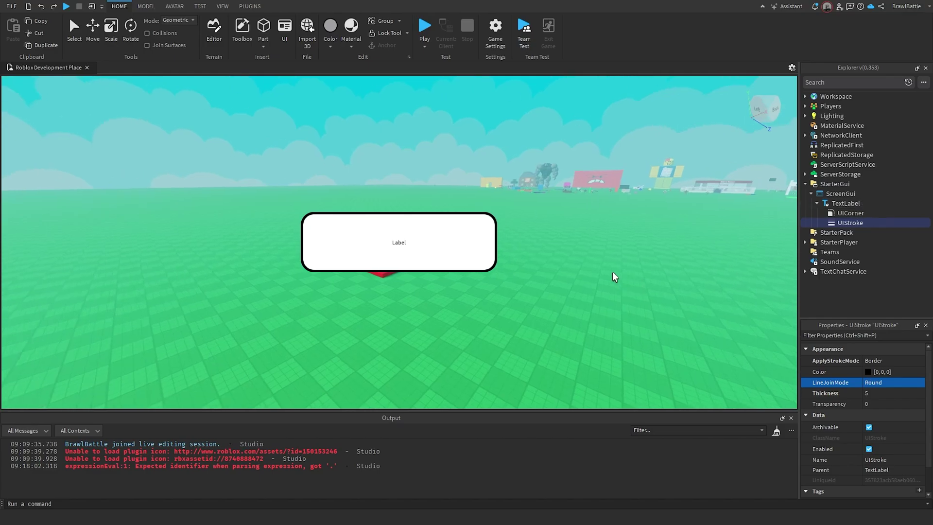
pyautogui.scroll(-2, 360, 225)
pyautogui.press('w')
pyautogui.press('d')
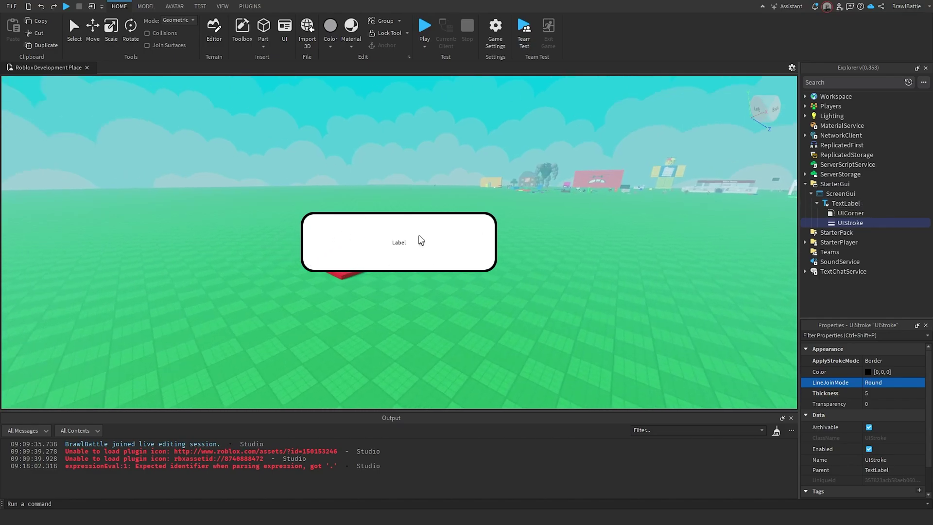
# Add a UIPadding object to the TextLabel
pyautogui.click(866, 204)
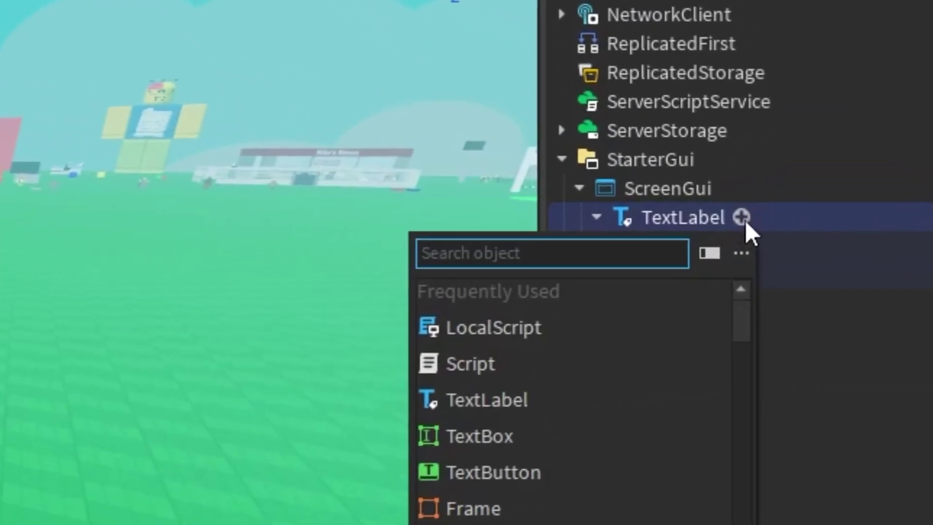
pyautogui.write('uip')
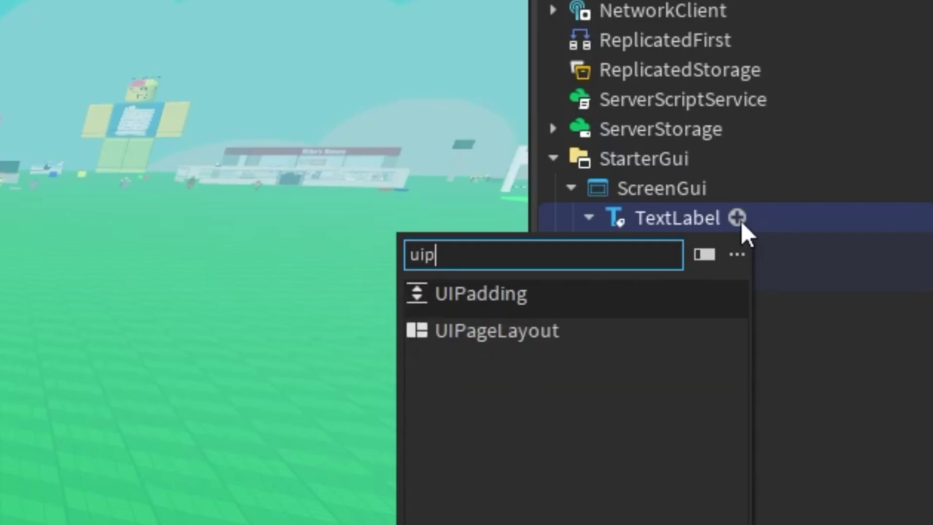
pyautogui.press('Return')
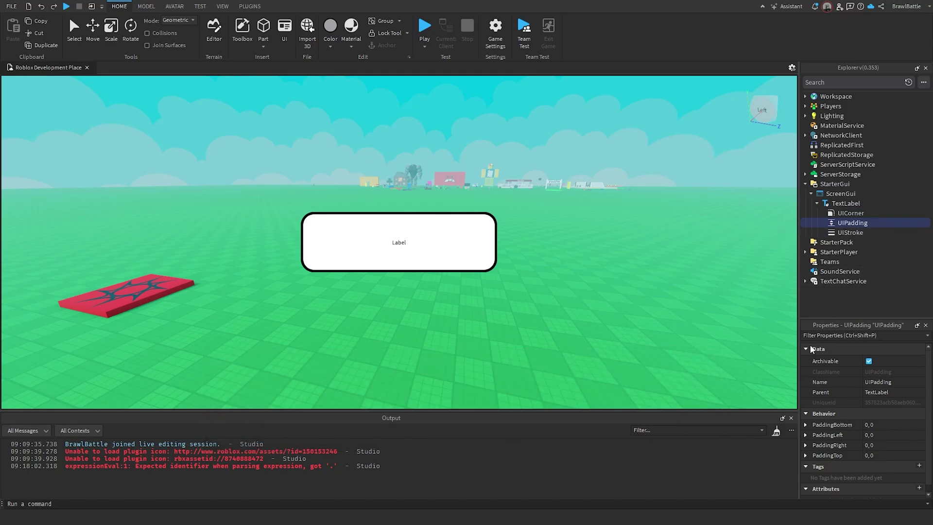
pyautogui.moveTo(689, 377); pyautogui.dragTo(729, 382, button='right')
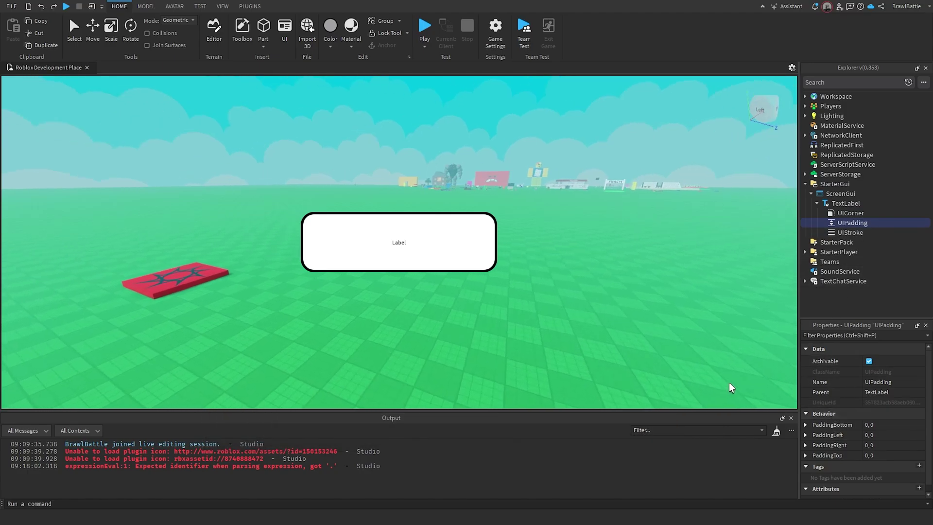
pyautogui.scroll(3, 729, 383)
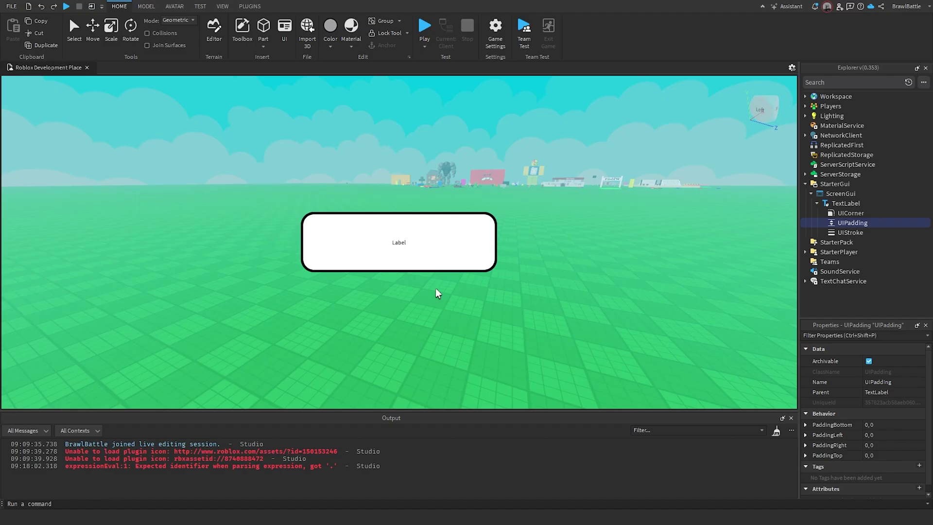
pyautogui.click(807, 425)
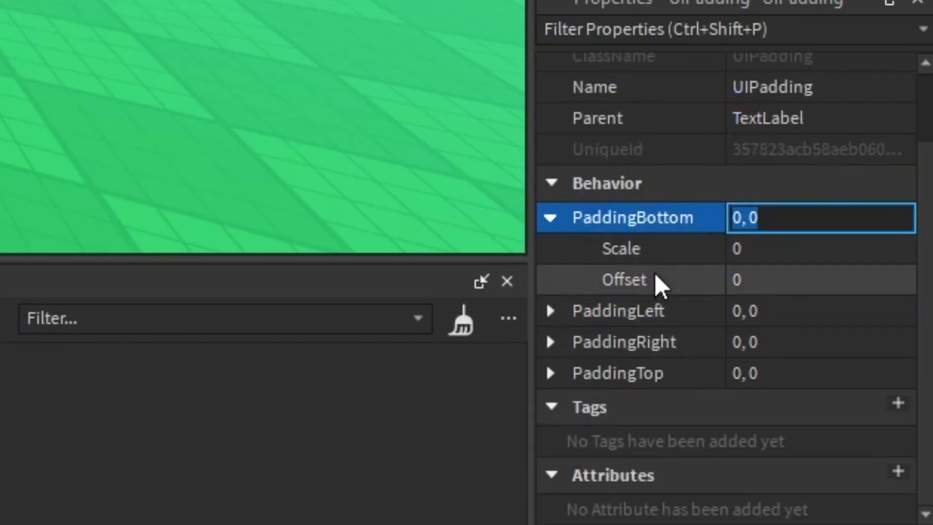
pyautogui.click(765, 251)
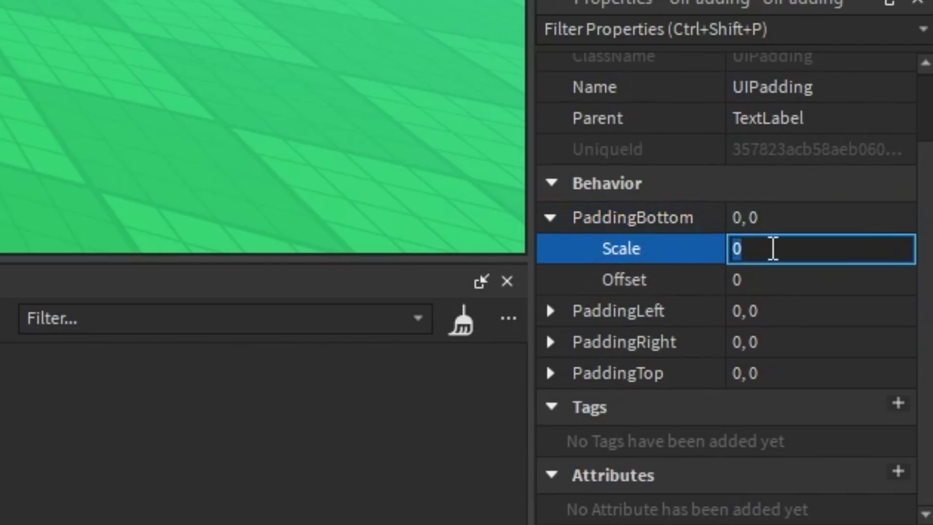
pyautogui.click(553, 218)
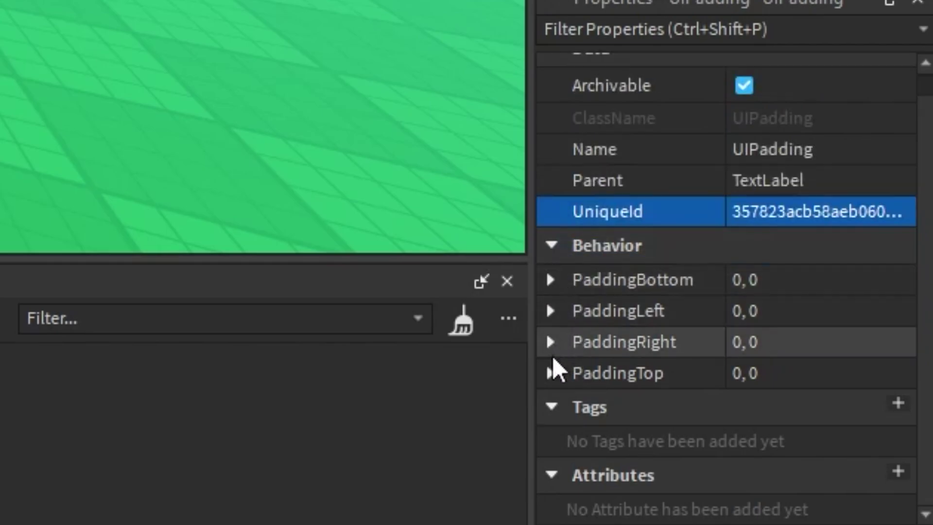
# Try a PaddingTop scale of 0.2 on the UIPadding to shift the label's text downward
pyautogui.click(553, 374)
pyautogui.click(780, 350)
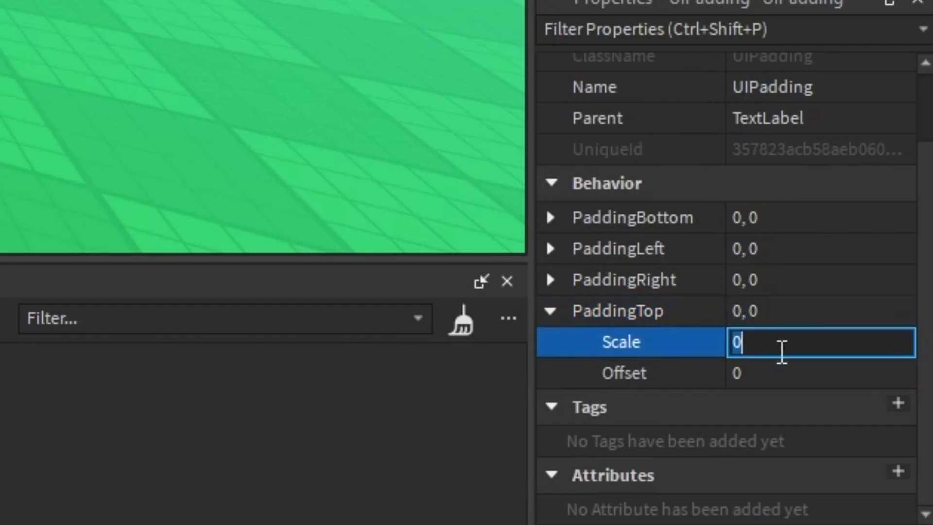
pyautogui.write('0.2')
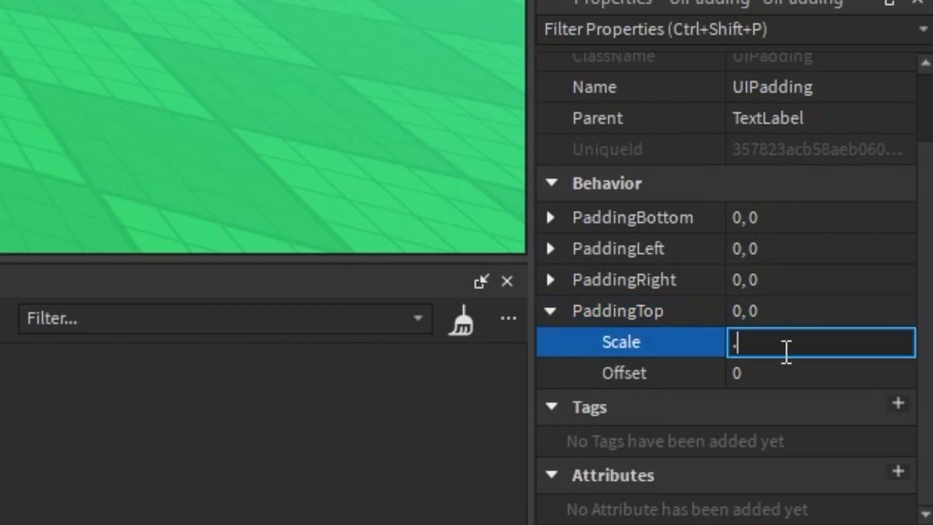
pyautogui.press('Return')
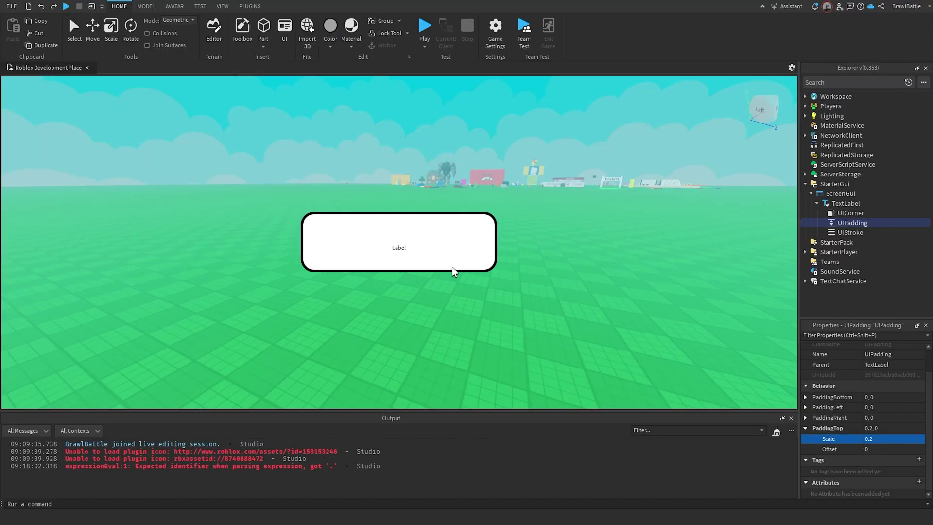
pyautogui.moveTo(396, 262); pyautogui.dragTo(423, 256, button='right')
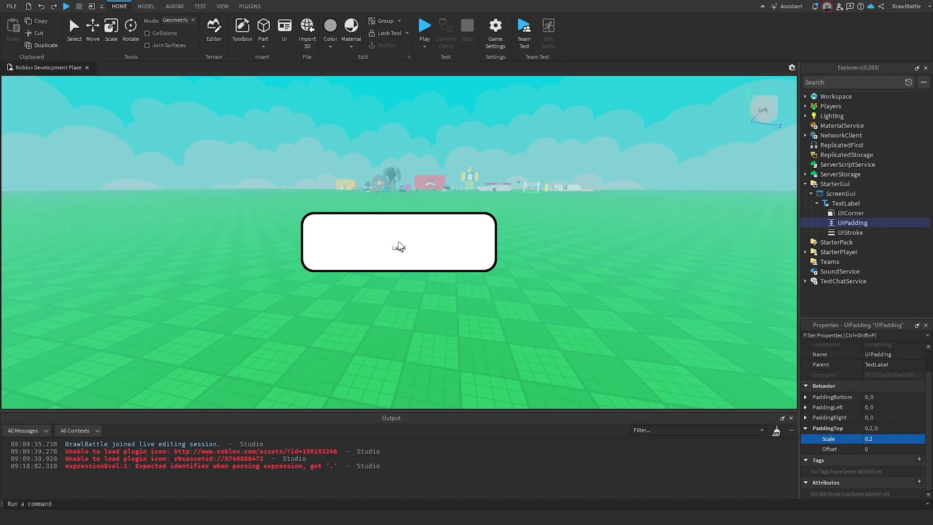
# Set the UIPadding's PaddingTop scale to 0.5
pyautogui.click(885, 439)
pyautogui.write('0.5')
pyautogui.press('Return')
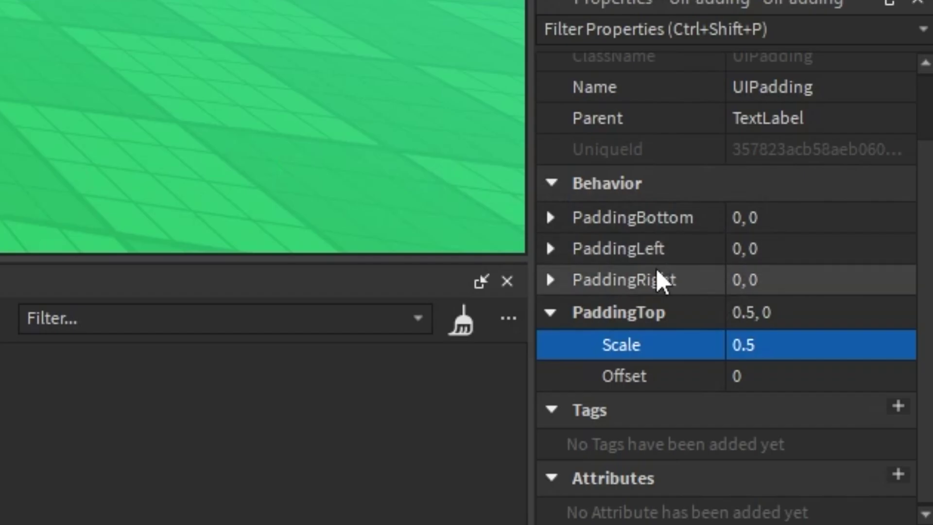
# Set the UIPadding's PaddingLeft scale to 0.5, keeping its offset at 0
pyautogui.click(759, 249)
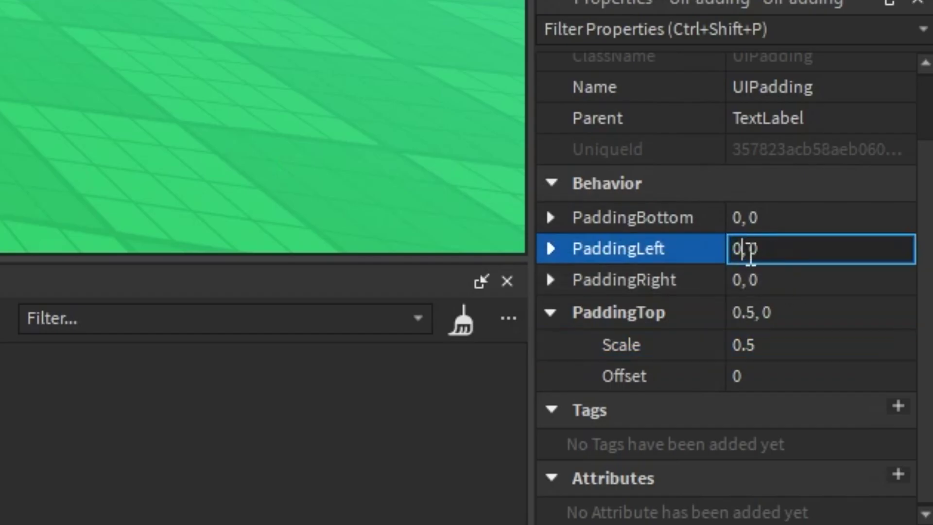
pyautogui.press('Left')
pyautogui.press('Left')
pyautogui.press('Left')
pyautogui.press('BackSpace')
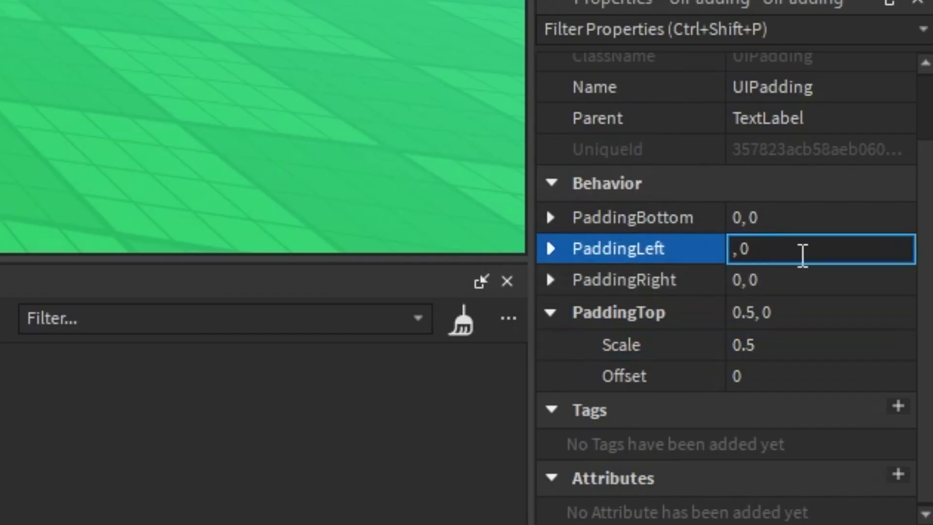
pyautogui.write('.5')
pyautogui.press('Return')
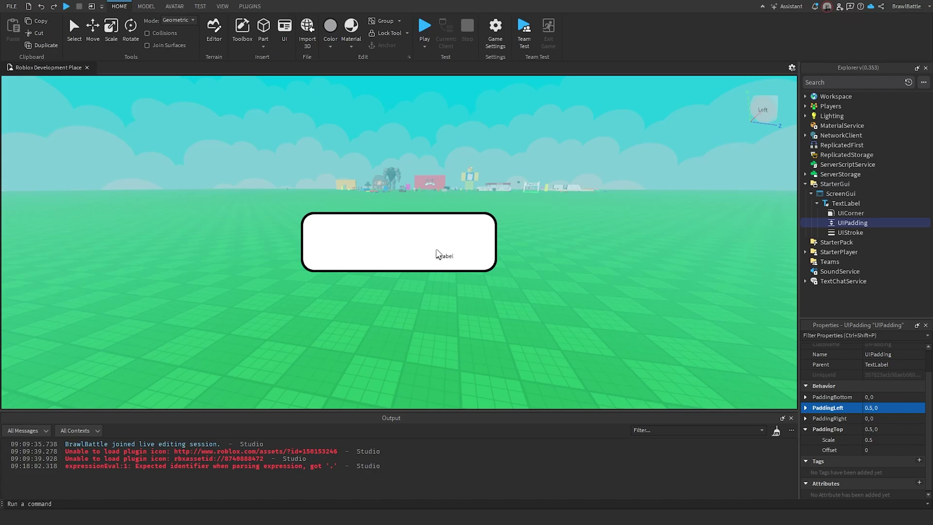
pyautogui.press('w')
pyautogui.moveTo(436, 285); pyautogui.dragTo(472, 299, button='right')
pyautogui.press('s')
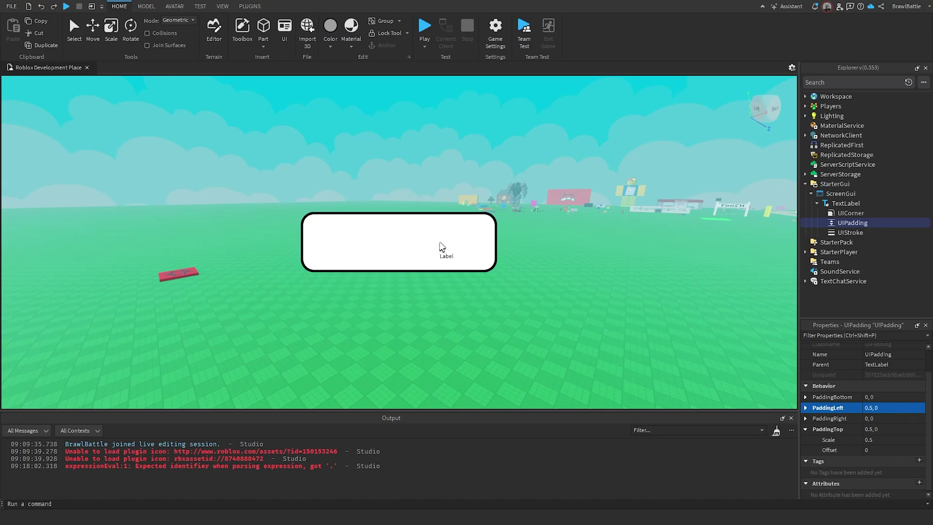
pyautogui.press('d')
pyautogui.press('w')
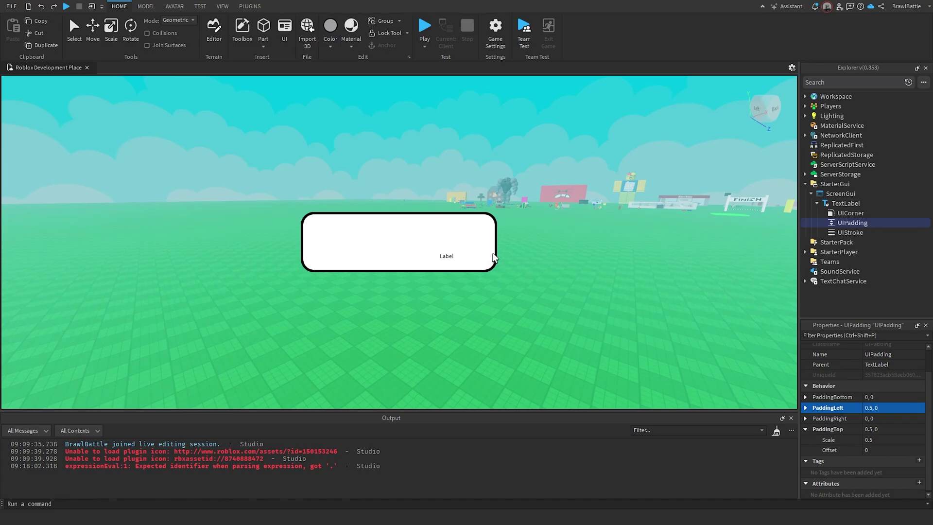
pyautogui.press('d')
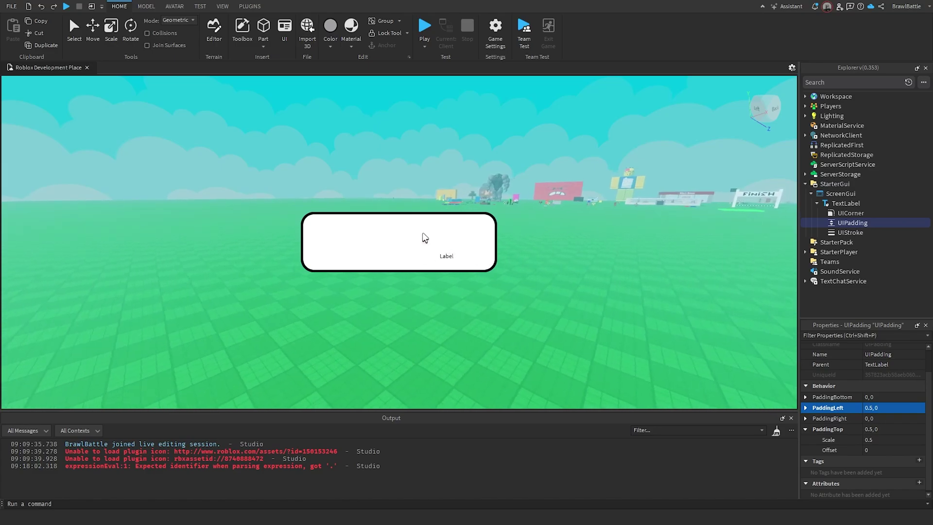
pyautogui.press('q')
pyautogui.scroll(-1, 471, 229)
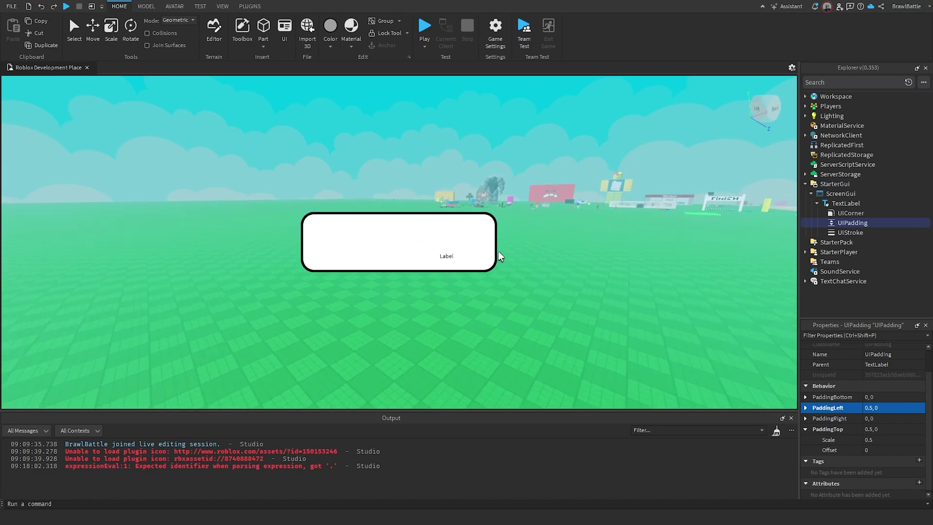
pyautogui.moveTo(485, 305); pyautogui.dragTo(490, 294, button='right')
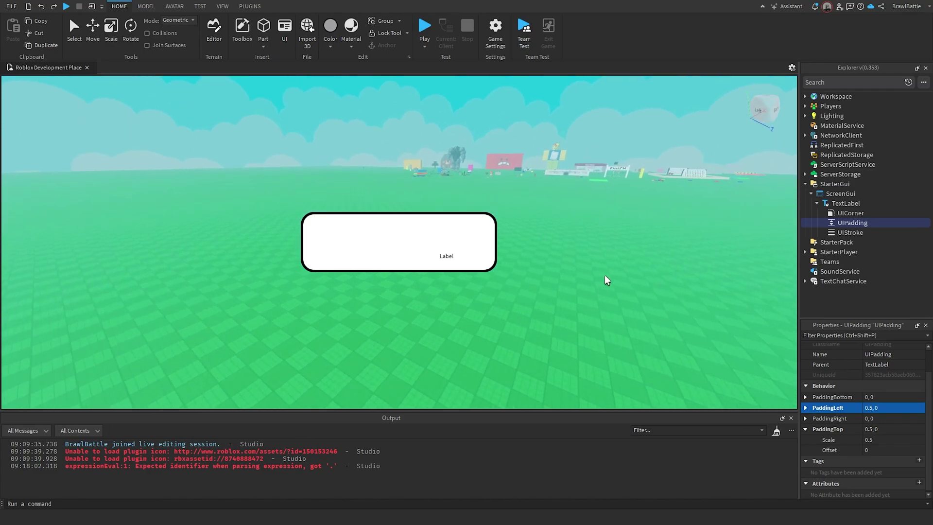
pyautogui.moveTo(688, 265); pyautogui.dragTo(760, 249, button='right')
pyautogui.moveTo(626, 275); pyautogui.dragTo(635, 273, button='right')
pyautogui.scroll(-3, 635, 273)
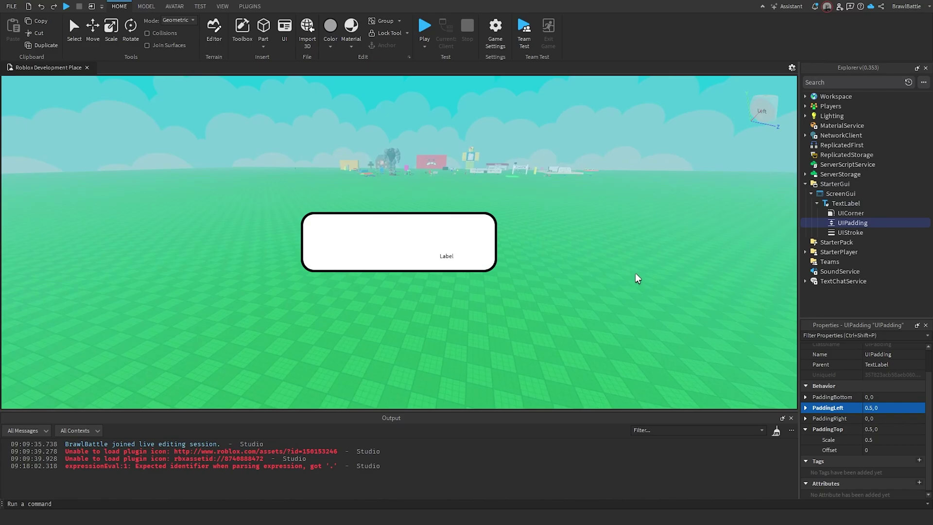
pyautogui.press('w')
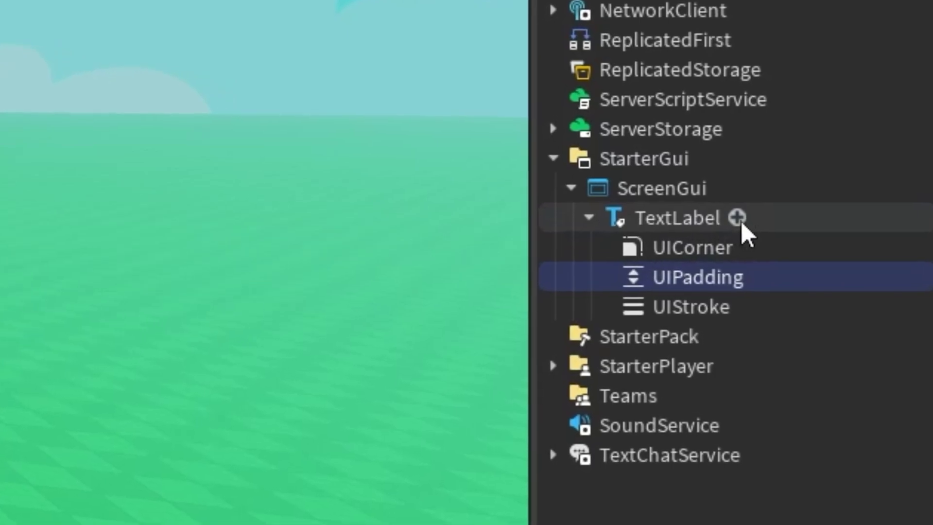
# Add a UIGradient object to the TextLabel
pyautogui.click(739, 219)
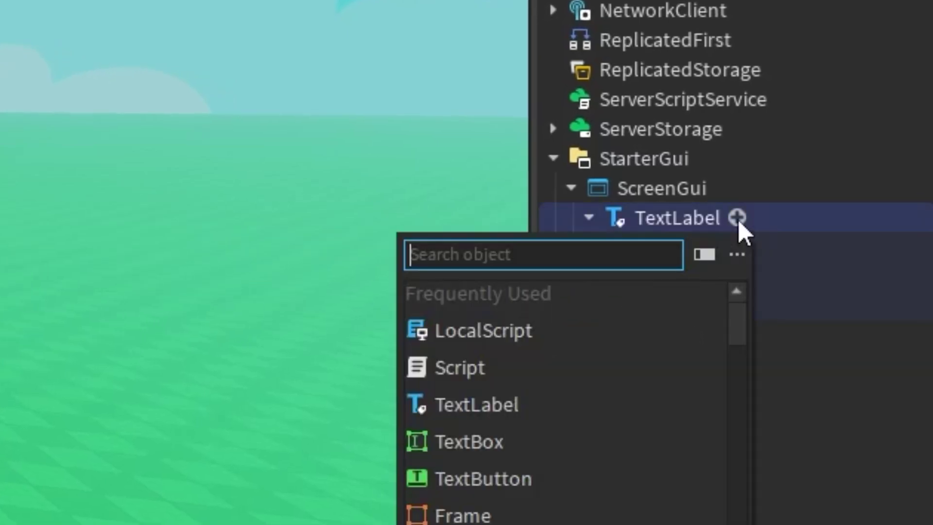
pyautogui.write('uig')
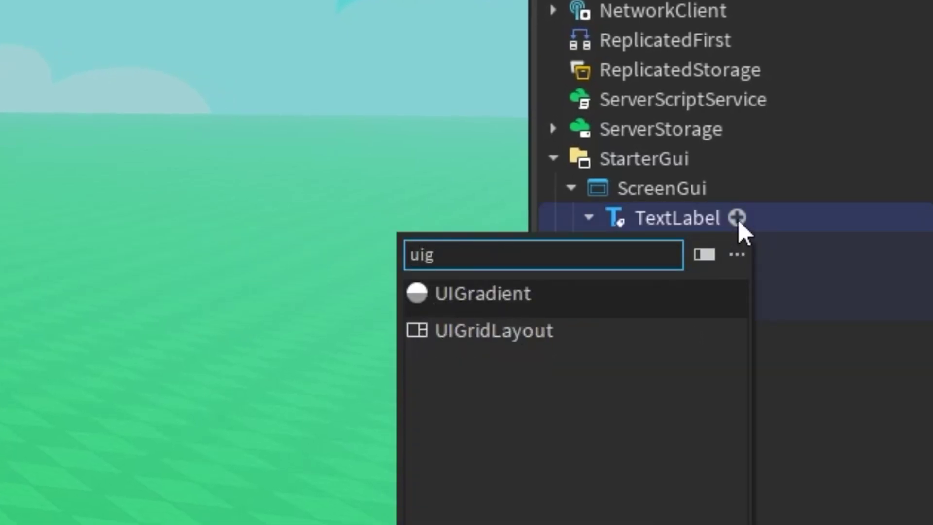
pyautogui.press('Return')
pyautogui.scroll(2, 850, 348)
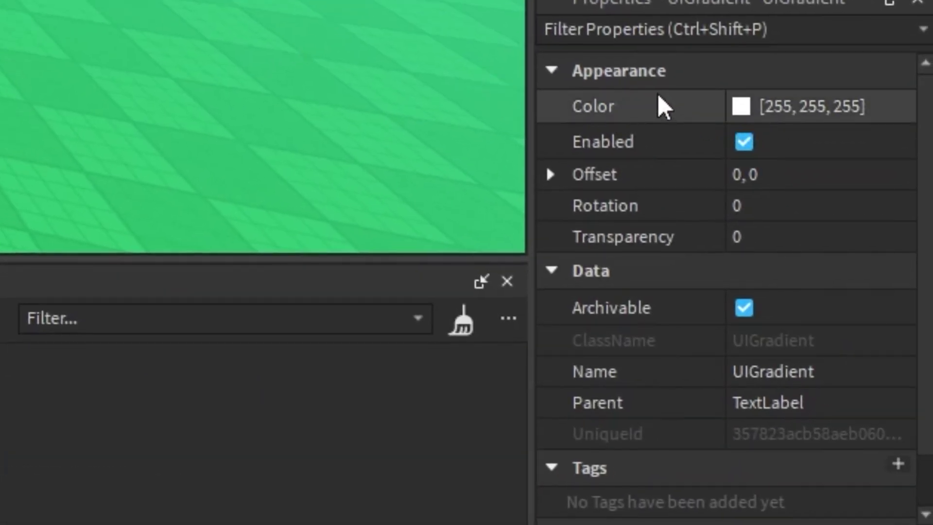
# Set the start keypoint of the UIGradient's Color sequence to red (#ff0000)
pyautogui.click(741, 115)
pyautogui.click(894, 110)
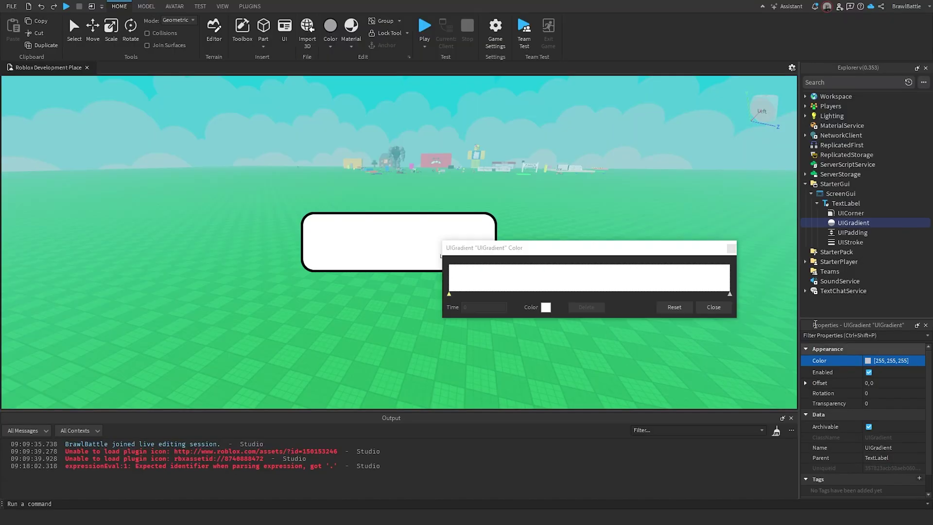
pyautogui.moveTo(618, 248); pyautogui.dragTo(615, 300)
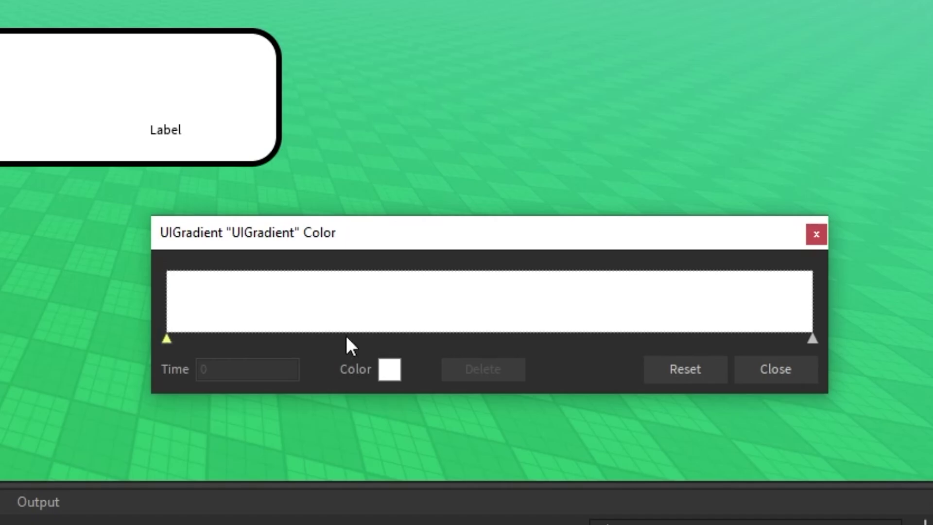
pyautogui.moveTo(305, 228); pyautogui.dragTo(330, 202)
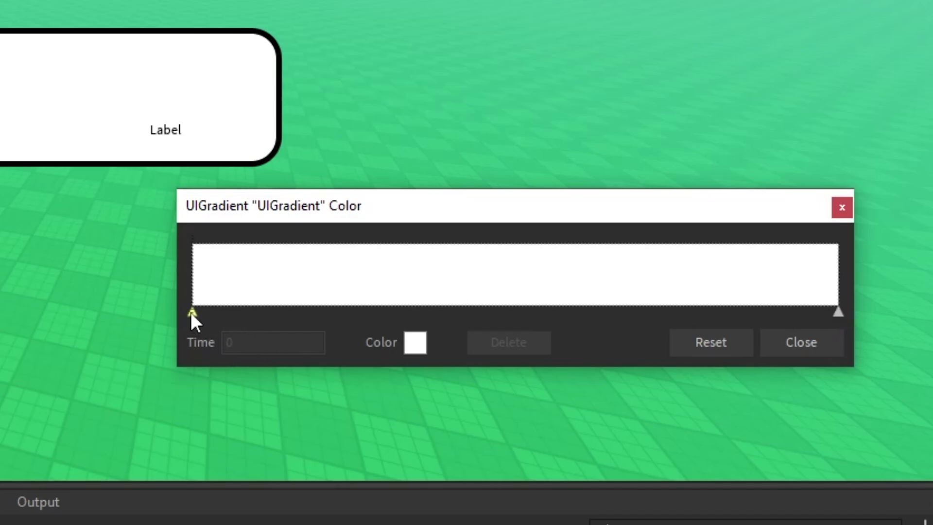
pyautogui.click(416, 343)
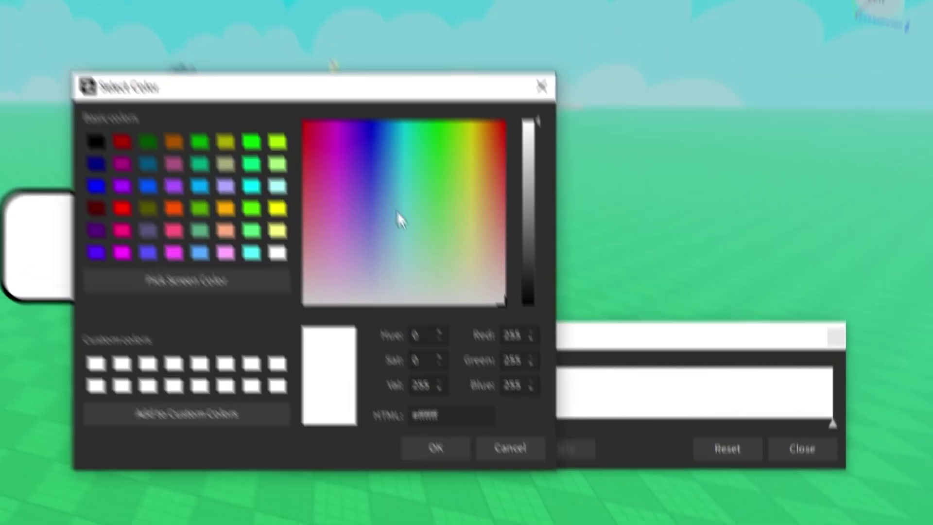
pyautogui.moveTo(389, 160); pyautogui.dragTo(706, 25)
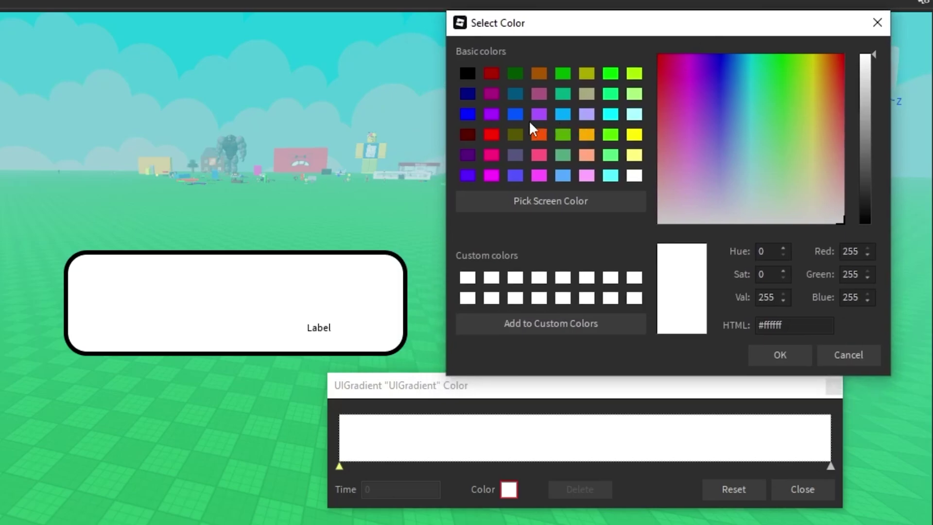
pyautogui.click(492, 135)
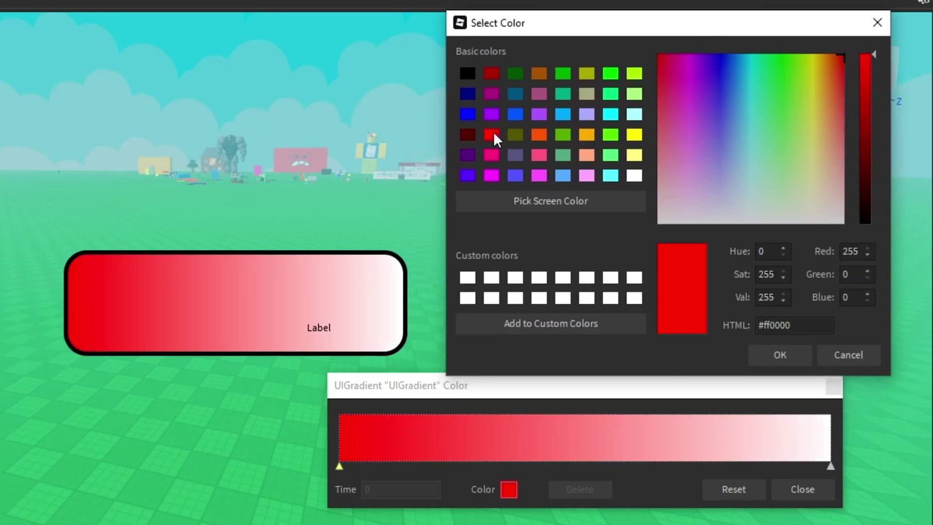
pyautogui.click(790, 363)
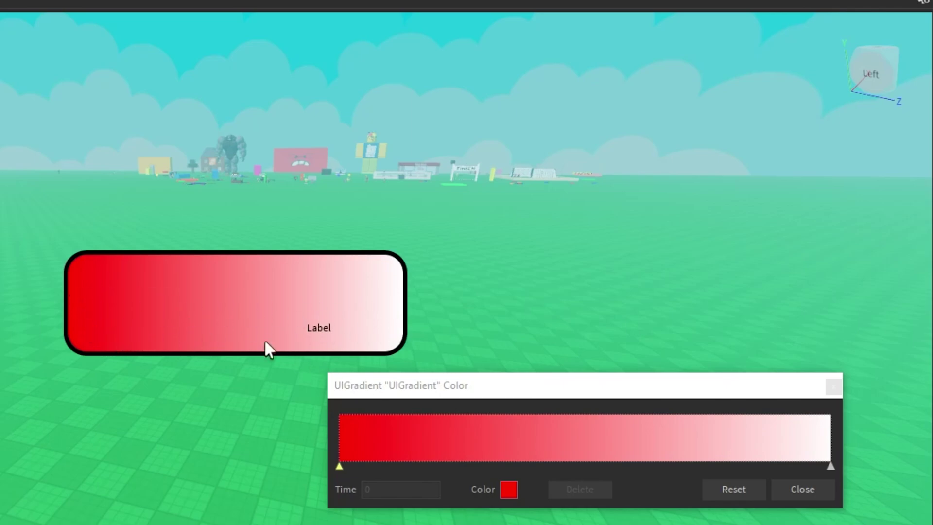
# Set the gradient's end keypoint to yellow (#ffff00)
pyautogui.click(832, 468)
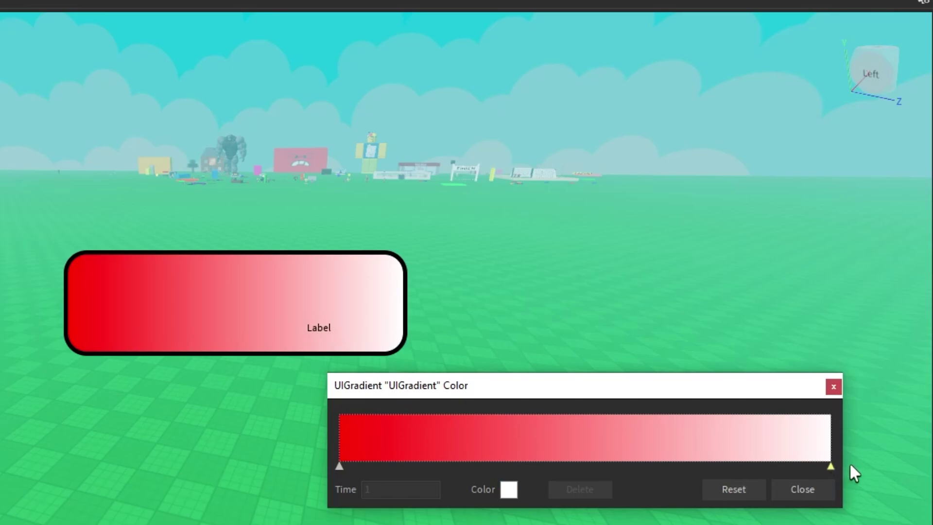
pyautogui.click(501, 490)
pyautogui.click(320, 269)
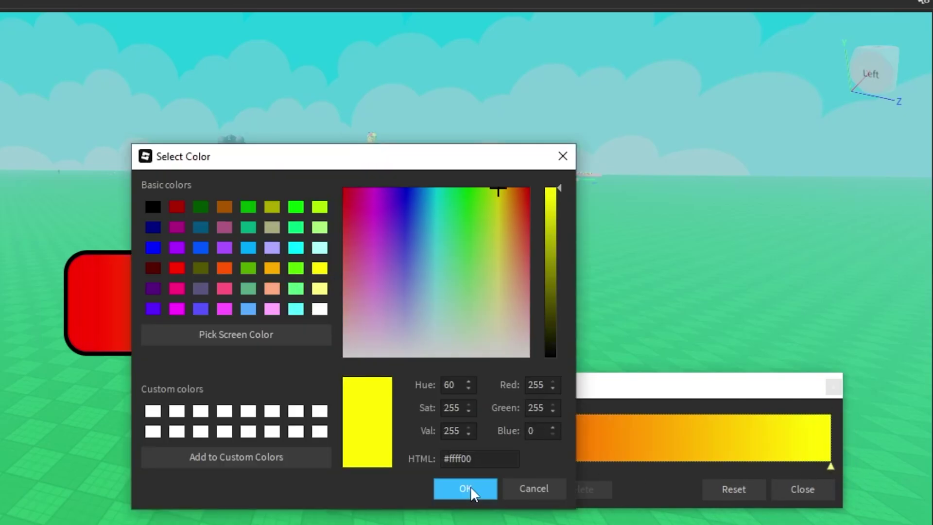
pyautogui.click(466, 489)
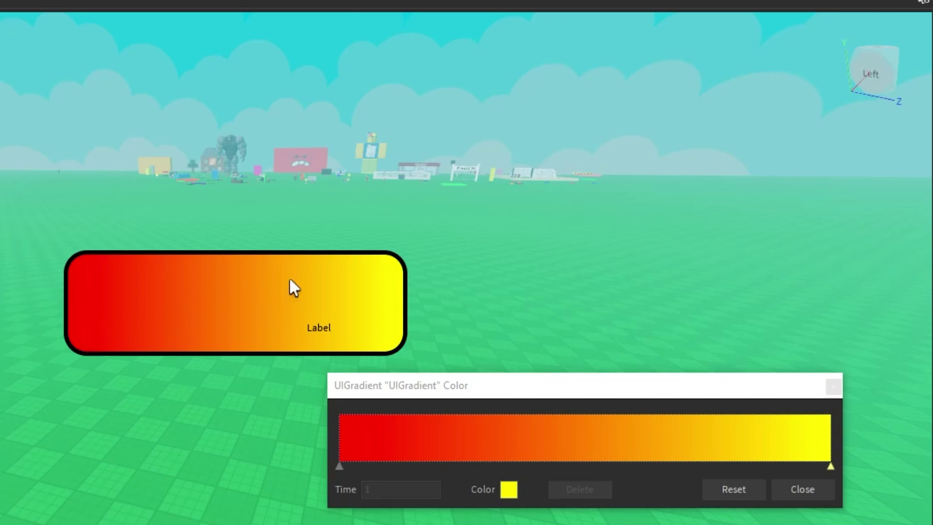
# Add a middle keypoint to the gradient's color sequence and set its time to 0.5
pyautogui.moveTo(522, 397)
pyautogui.mouseDown()
pyautogui.moveTo(473, 325)
pyautogui.moveTo(512, 402)
pyautogui.mouseUp()
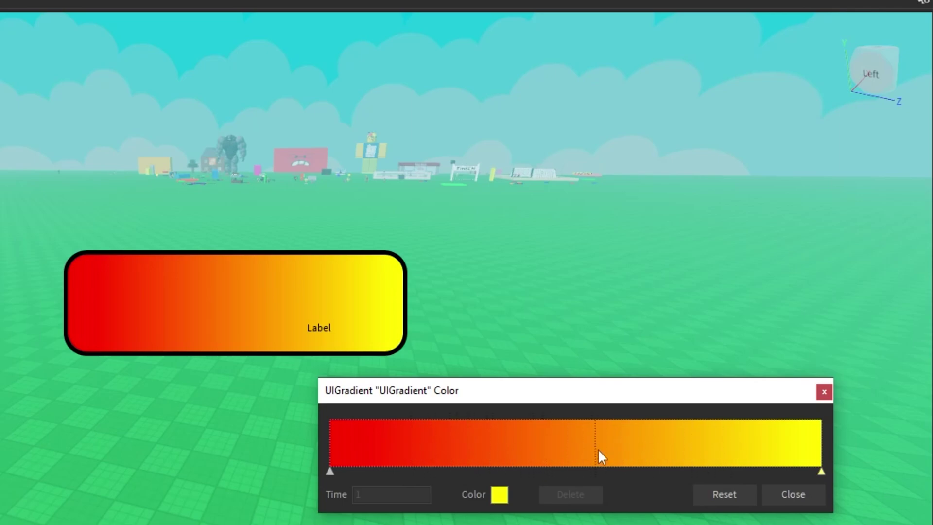
pyautogui.click(565, 459)
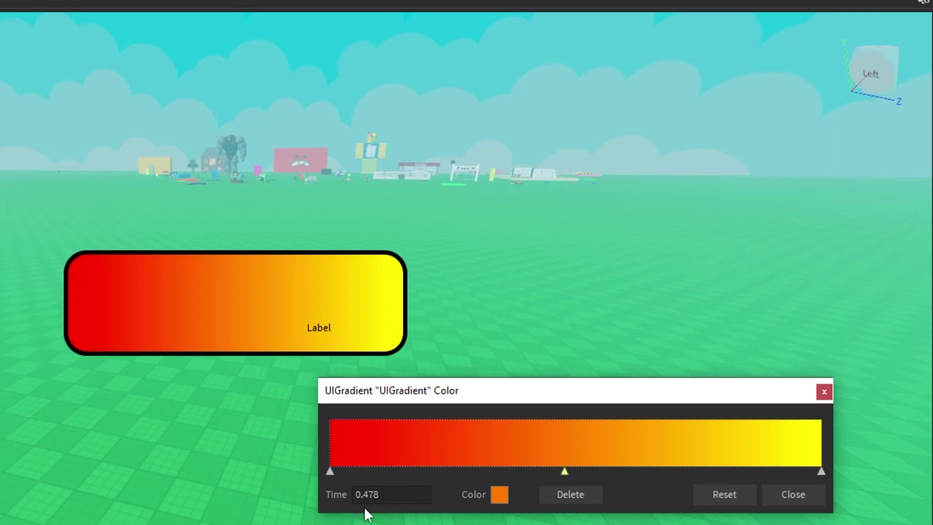
pyautogui.doubleClick(391, 495)
pyautogui.write('5')
pyautogui.press('Return')
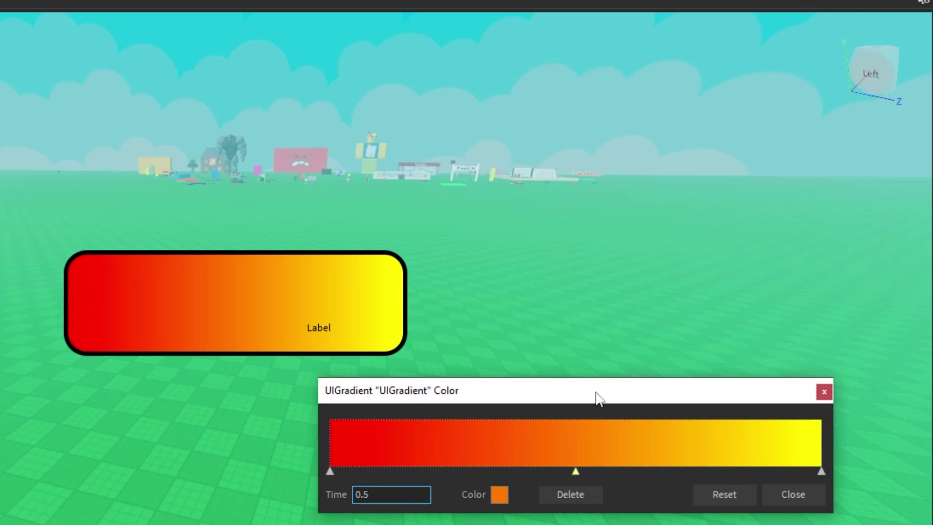
# Set the middle keypoint's color to orange (#ff5500) and close the gradient color editor
pyautogui.click(497, 498)
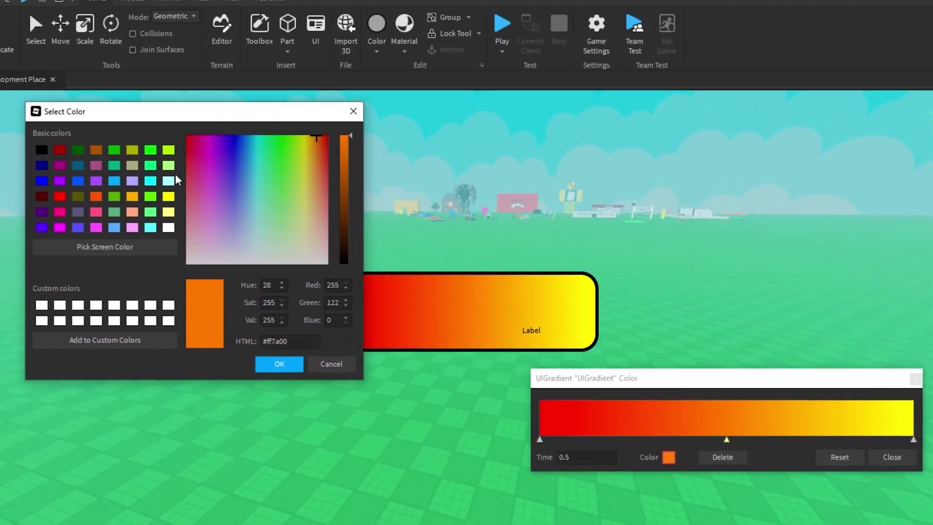
pyautogui.click(97, 197)
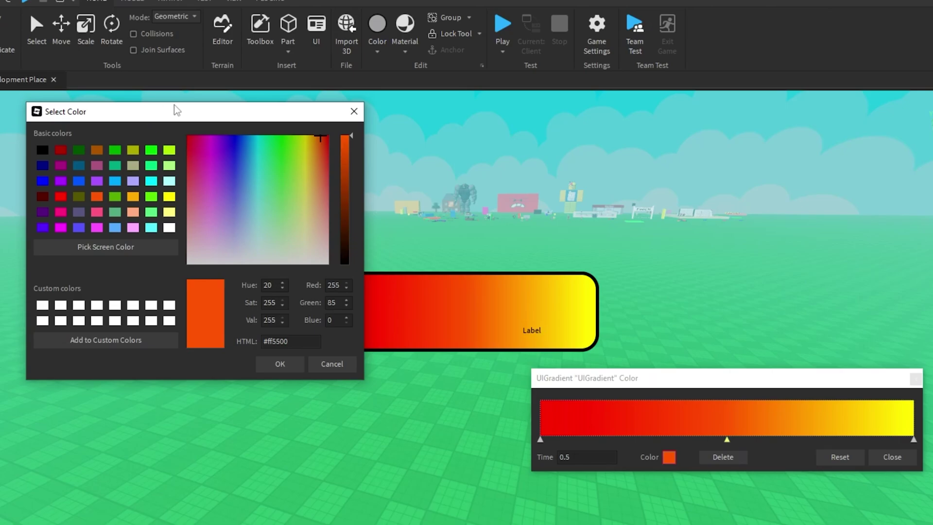
pyautogui.moveTo(173, 111); pyautogui.dragTo(148, 102)
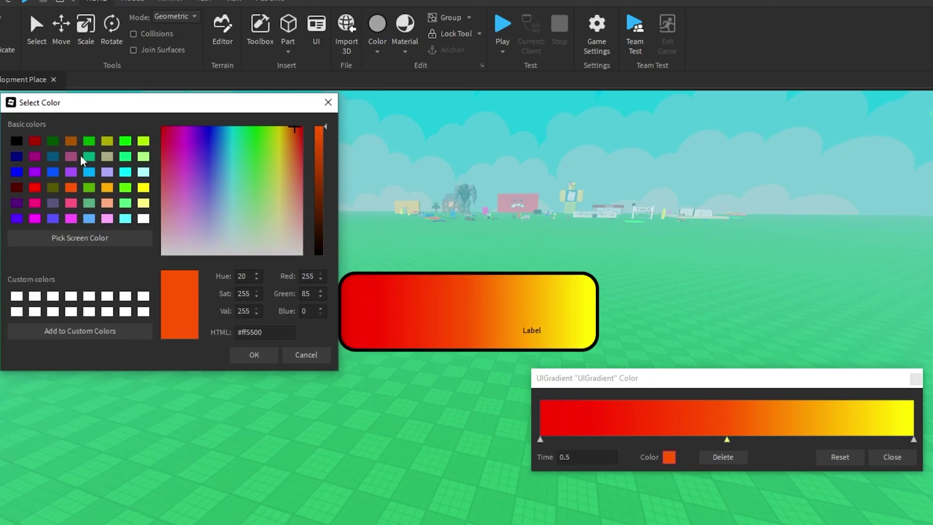
pyautogui.click(252, 357)
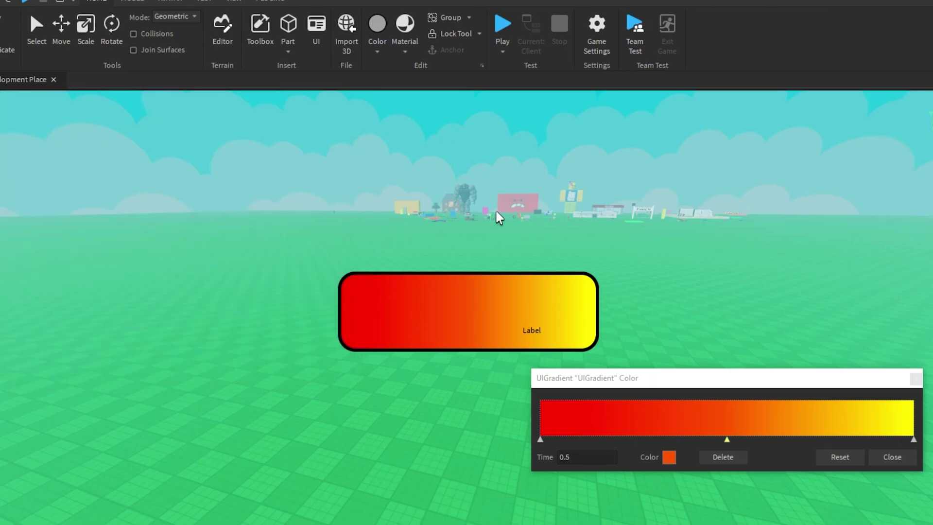
pyautogui.click(891, 458)
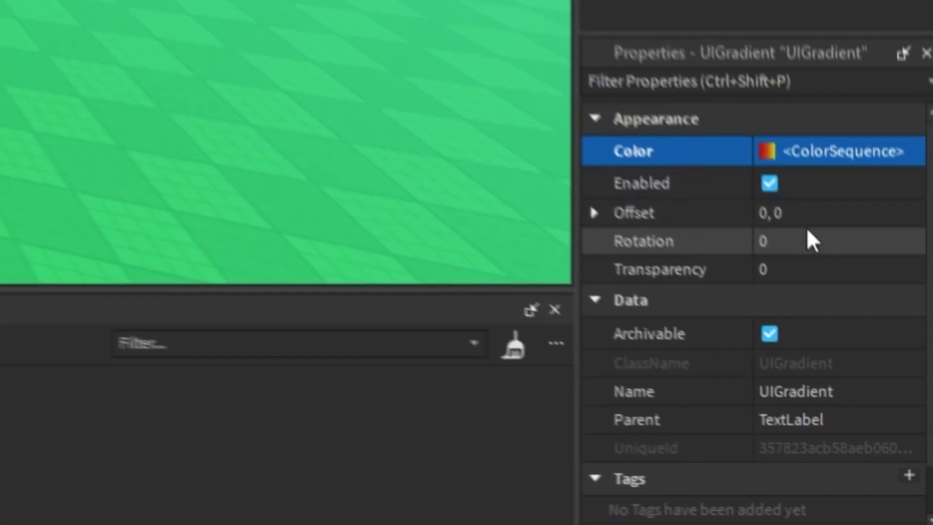
# Try an Offset of 0.2, 0 on the UIGradient and undo the change
pyautogui.click(747, 217)
pyautogui.click(595, 214)
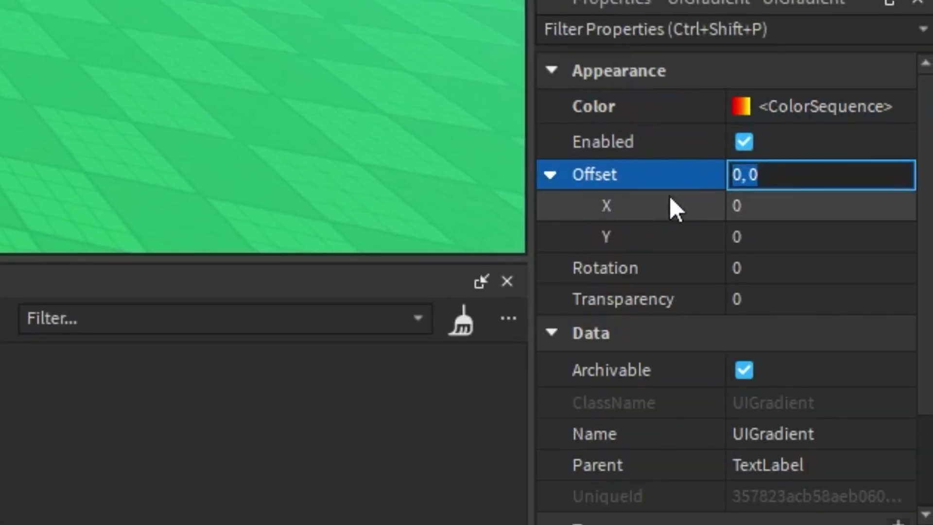
pyautogui.click(595, 214)
pyautogui.click(740, 175)
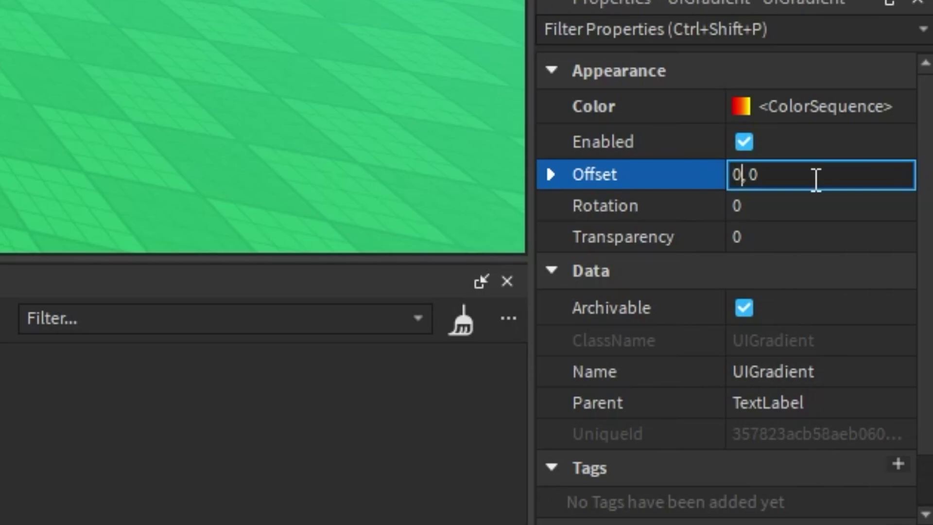
pyautogui.press('BackSpace')
pyautogui.write('0.2')
pyautogui.press('Return')
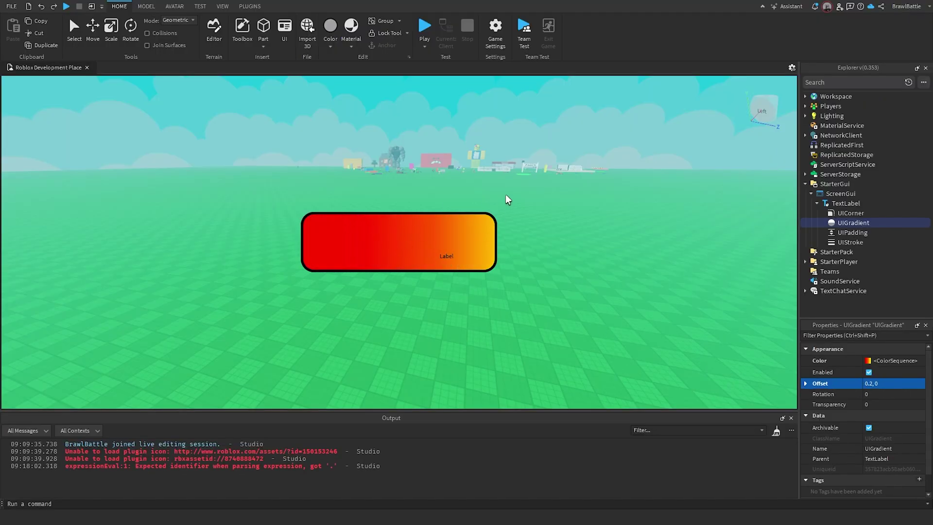
pyautogui.hotkey('ctrl', 'z')
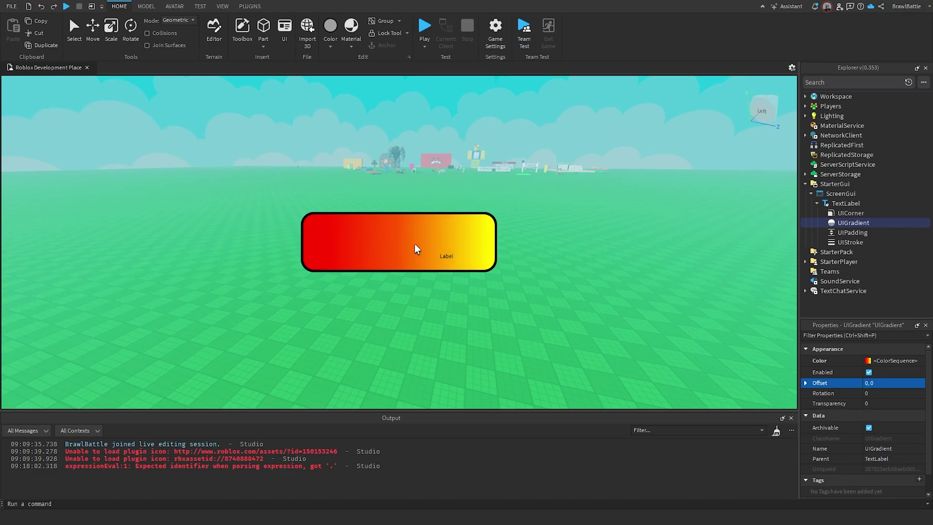
# Set the UIGradient's Rotation to 90 so the colors run vertically
pyautogui.click(890, 394)
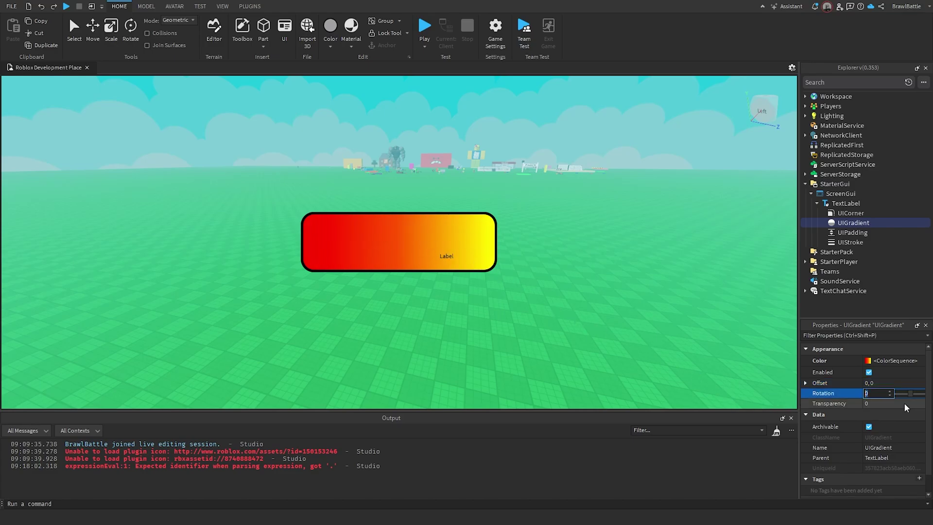
pyautogui.write('90')
pyautogui.press('Return')
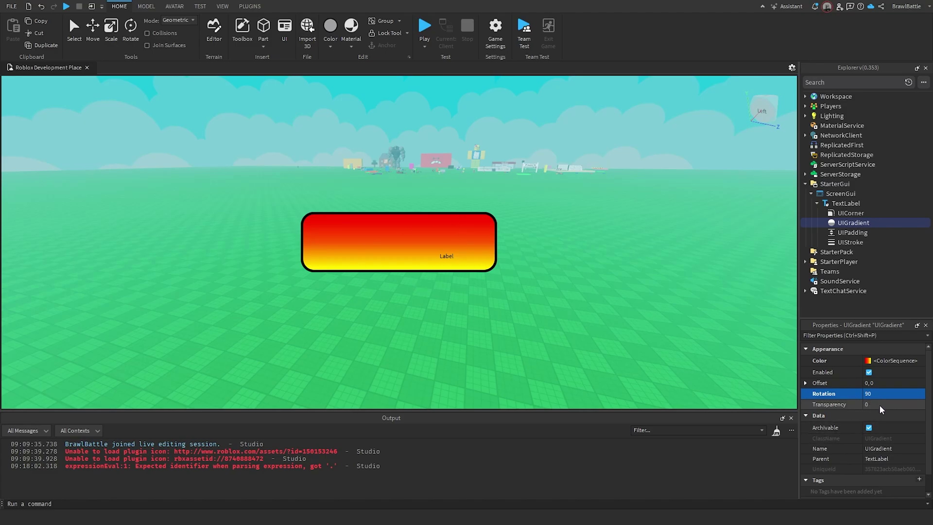
pyautogui.moveTo(654, 354); pyautogui.dragTo(677, 350, button='right')
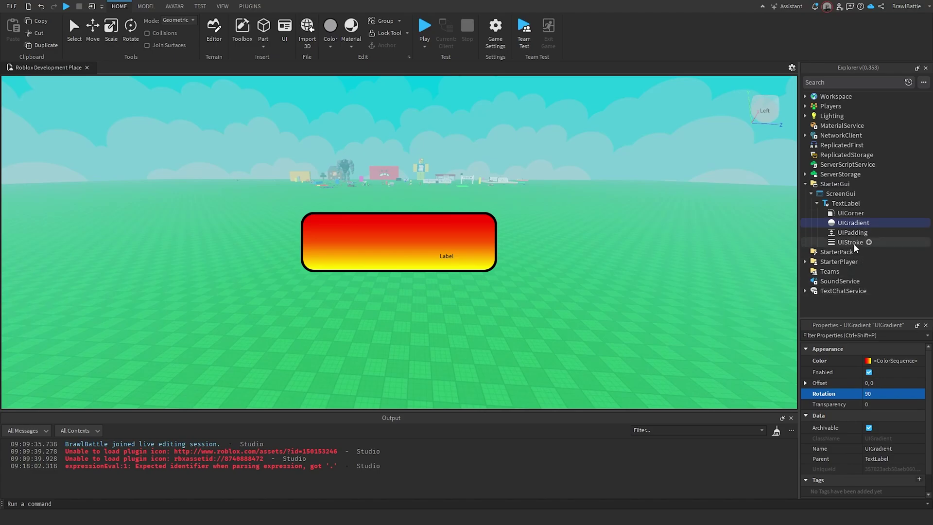
pyautogui.moveTo(627, 292); pyautogui.dragTo(628, 293, button='right')
pyautogui.press('w')
pyautogui.press('a')
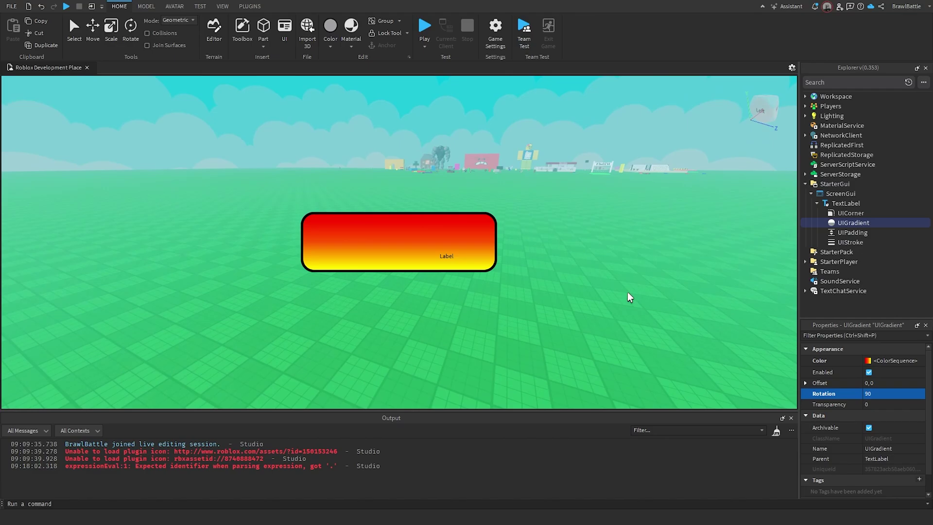
pyautogui.press('s')
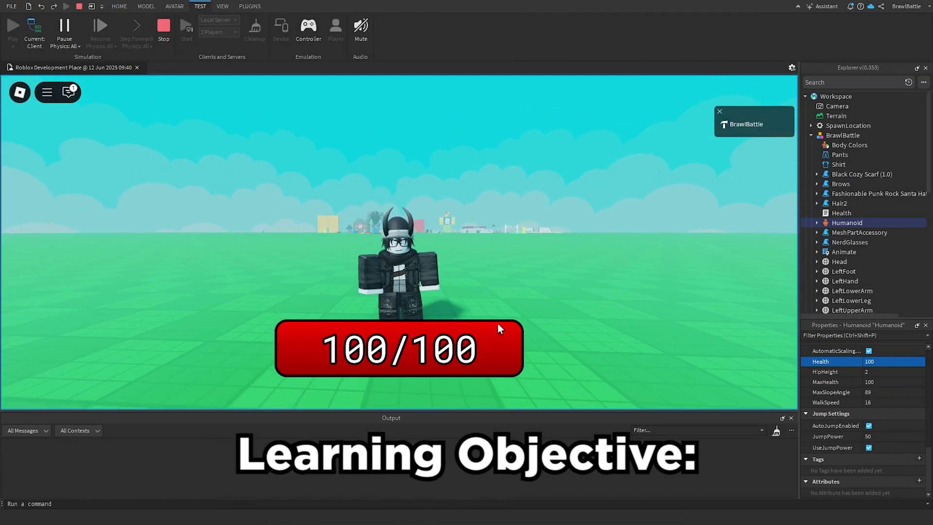
pyautogui.press('s')
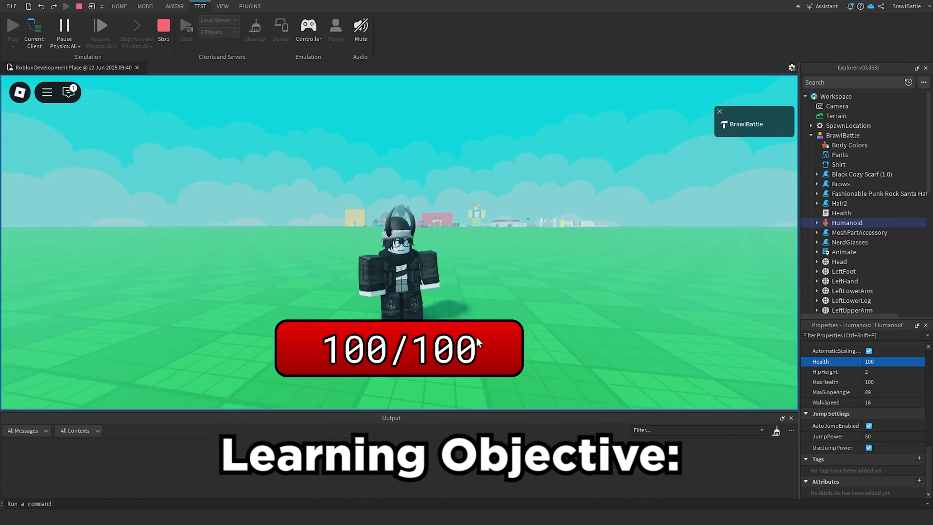
pyautogui.press('d')
pyautogui.press('s')
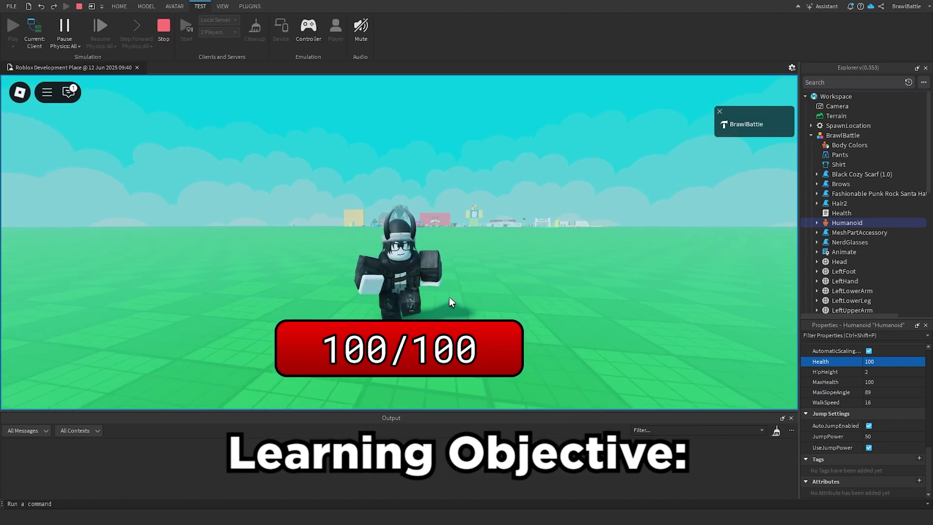
pyautogui.moveTo(478, 290); pyautogui.dragTo(477, 290, button='right')
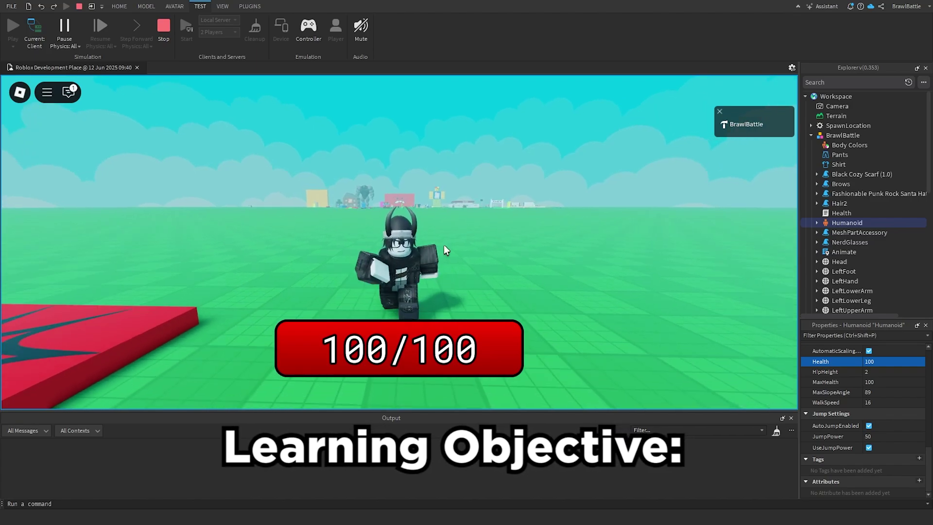
pyautogui.press('w')
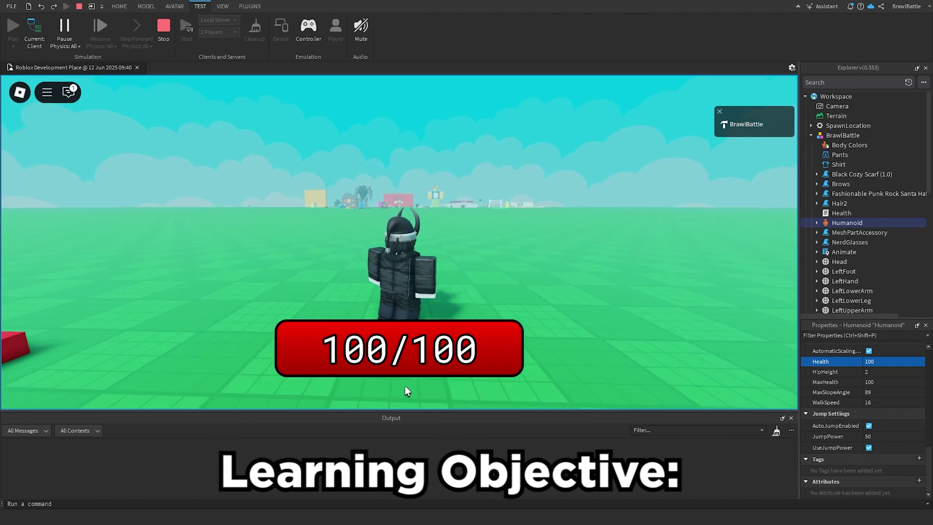
pyautogui.press('w')
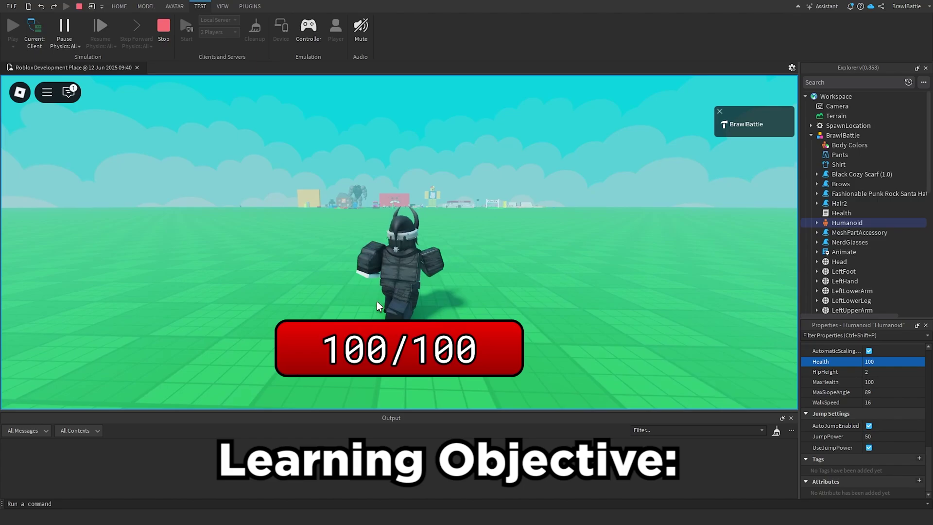
# Test the health bar in the running game by setting the character Humanoid's Health to 80
pyautogui.press('s')
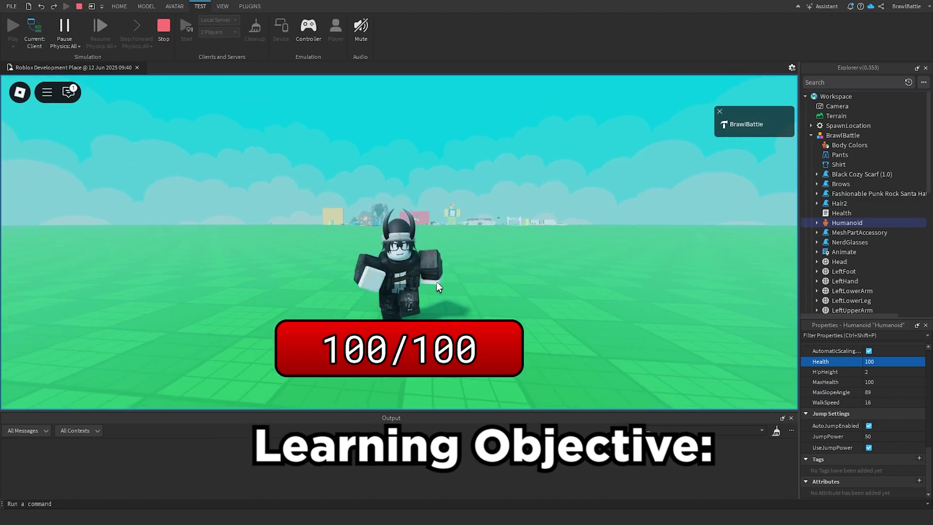
pyautogui.moveTo(436, 281); pyautogui.dragTo(436, 282, button='right')
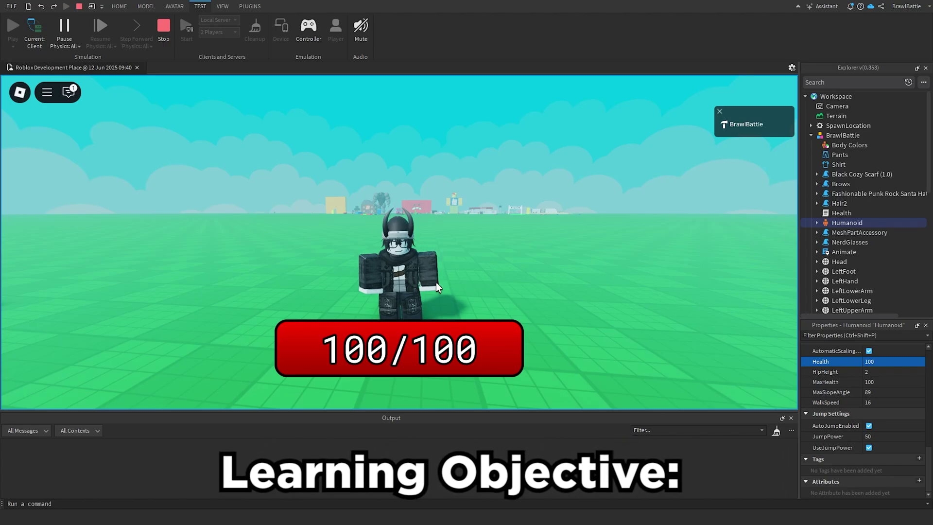
pyautogui.click(890, 362)
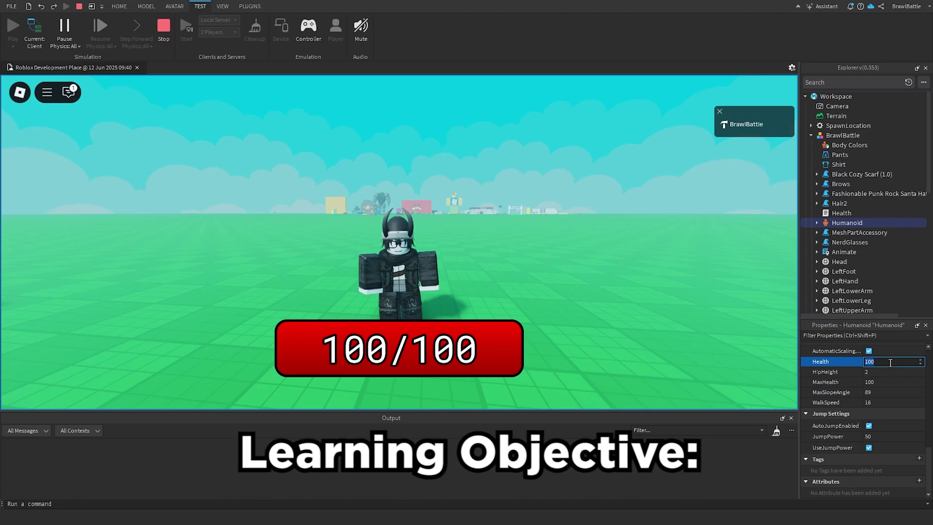
pyautogui.write('80')
pyautogui.press('Return')
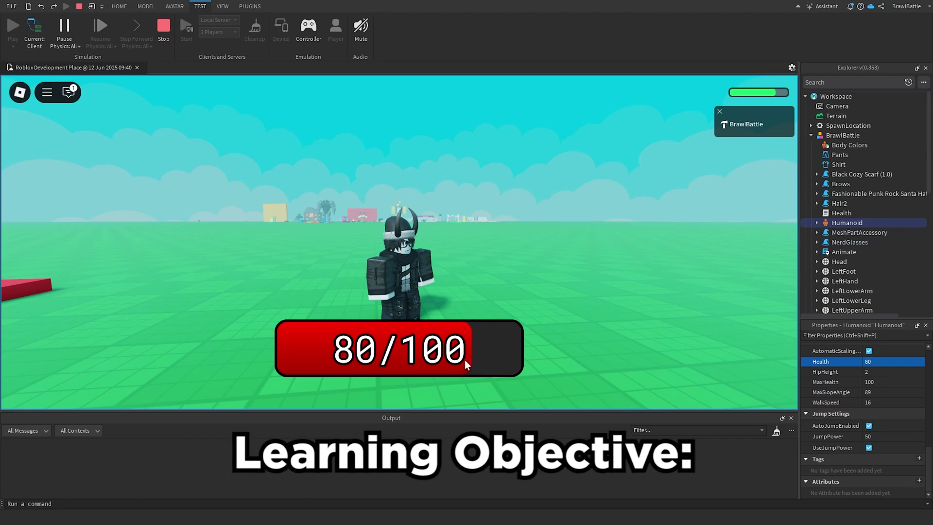
# Set the Humanoid's Health to 50 to test the bar again, and end the playtest
pyautogui.click(873, 364)
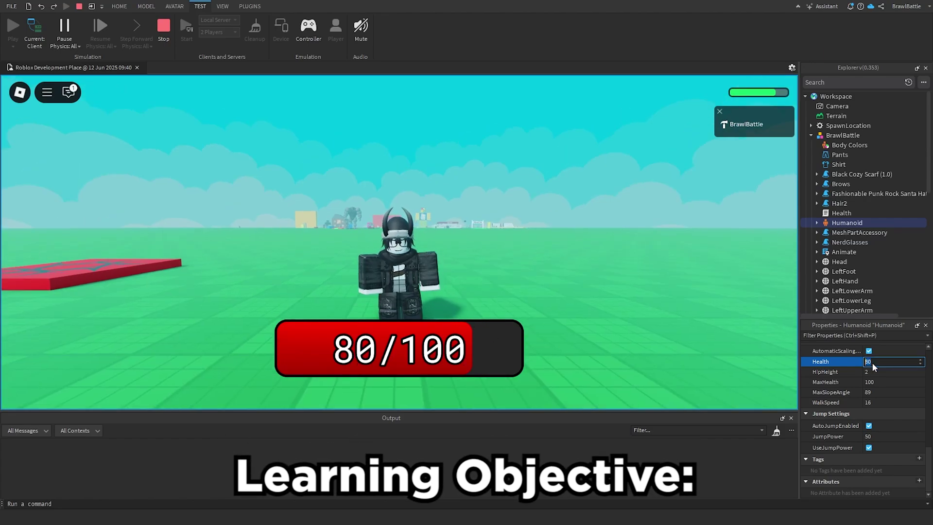
pyautogui.write('50')
pyautogui.press('Return')
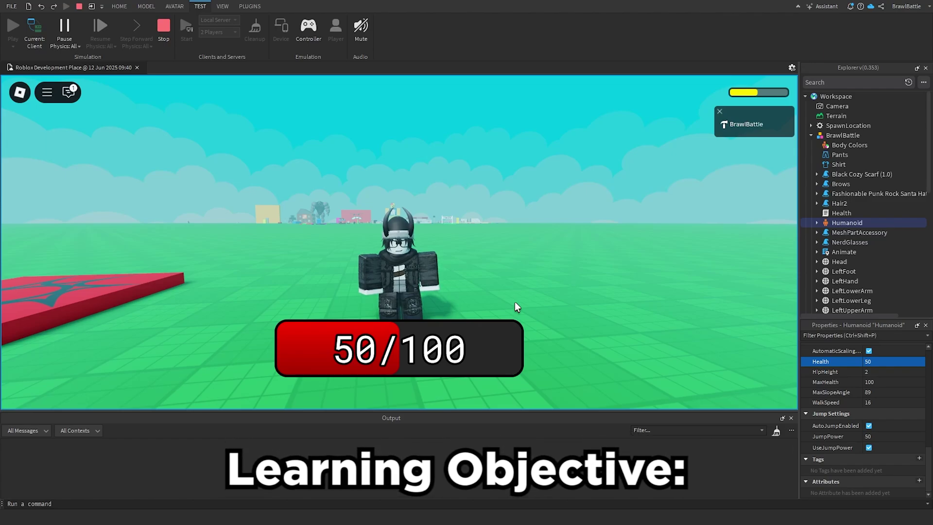
pyautogui.moveTo(514, 301); pyautogui.dragTo(364, 182, button='right')
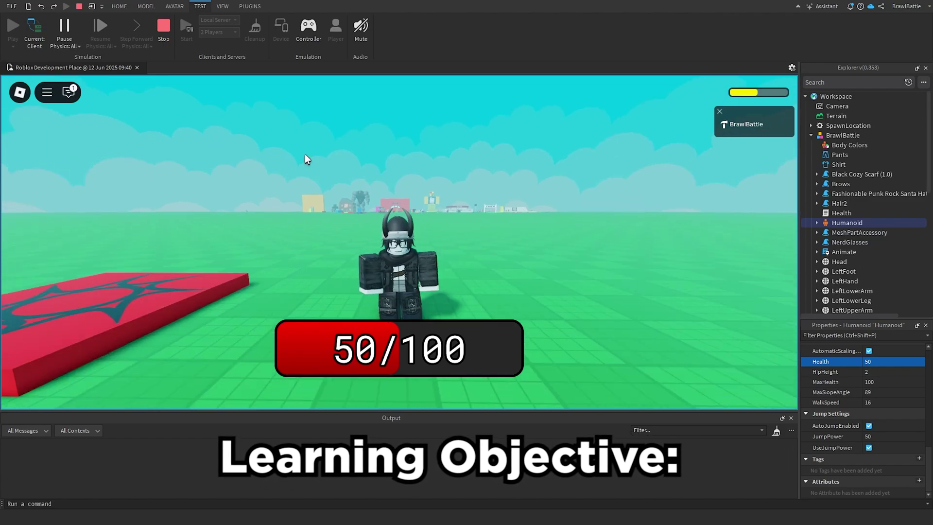
pyautogui.click(164, 29)
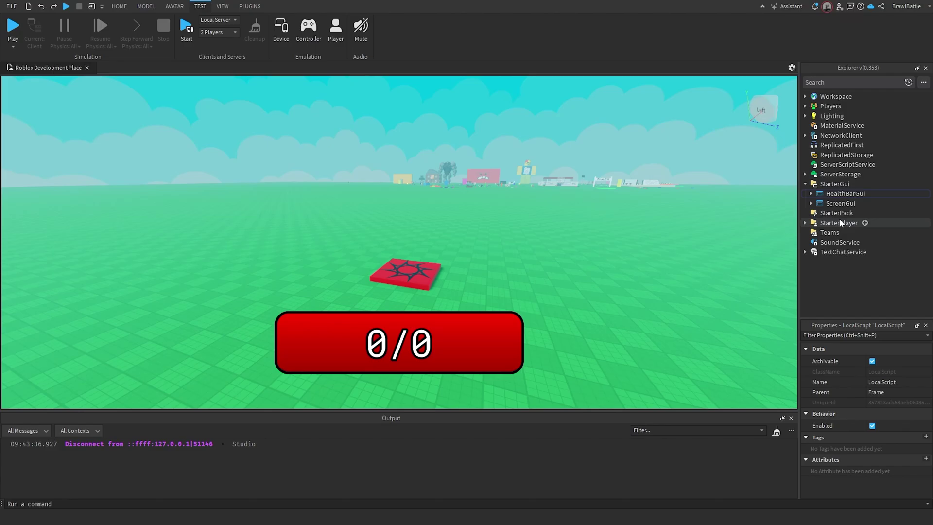
# Open the LocalScript inside HealthBarGui's Frame and look over its code
pyautogui.click(811, 194)
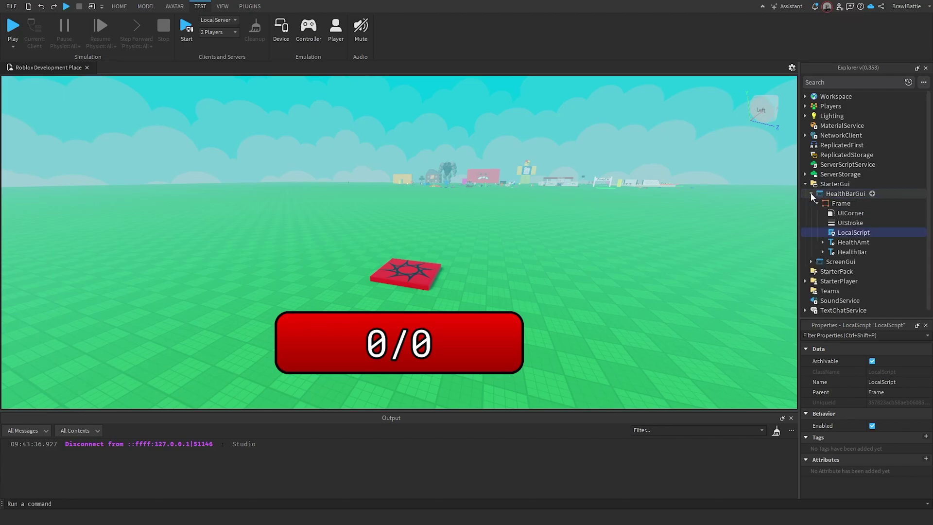
pyautogui.doubleClick(862, 233)
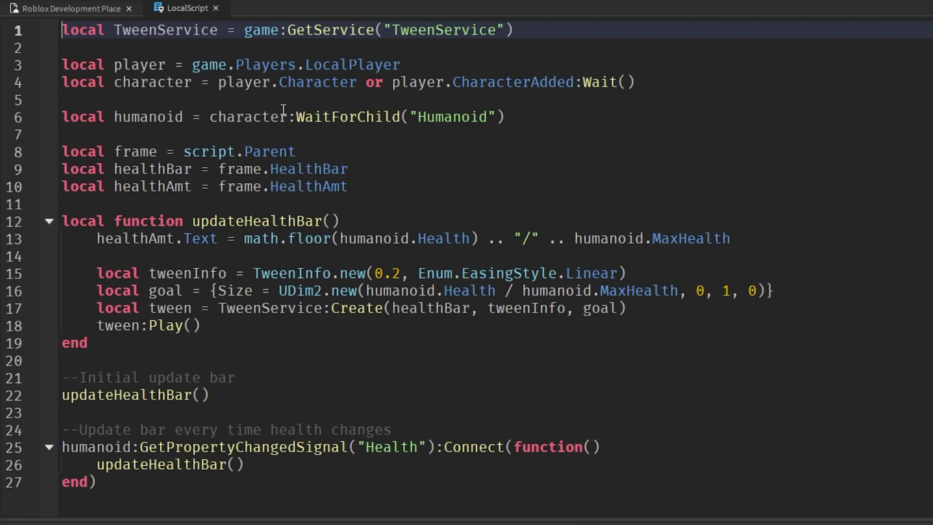
pyautogui.click(413, 393)
pyautogui.moveTo(299, 485); pyautogui.dragTo(104, 64)
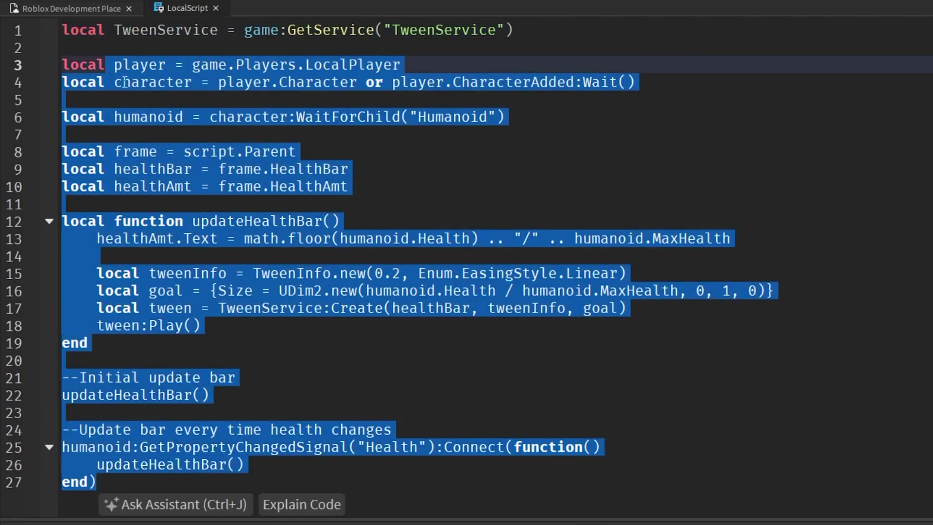
# Examine how the updateHealthBar function builds the health text from Health and MaxHealth and tweens the bar's size
pyautogui.click(227, 221)
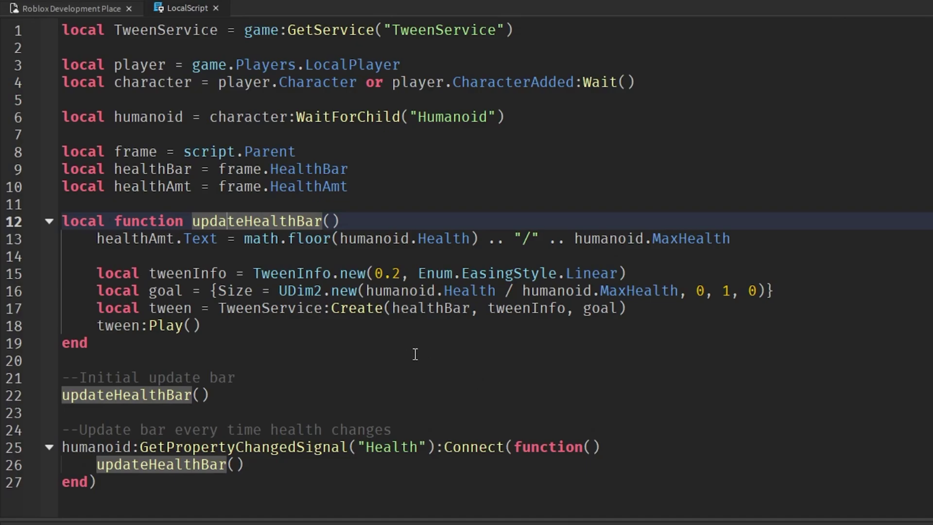
pyautogui.moveTo(135, 241); pyautogui.dragTo(579, 240)
pyautogui.click(440, 260)
pyautogui.click(343, 239)
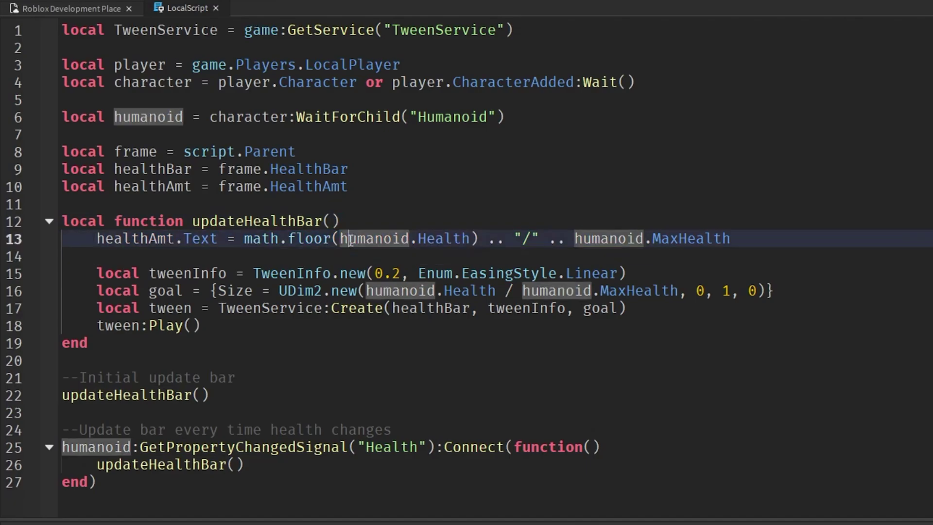
pyautogui.moveTo(342, 239); pyautogui.dragTo(470, 240)
pyautogui.click(600, 256)
pyautogui.moveTo(568, 240); pyautogui.dragTo(730, 240)
pyautogui.click(689, 273)
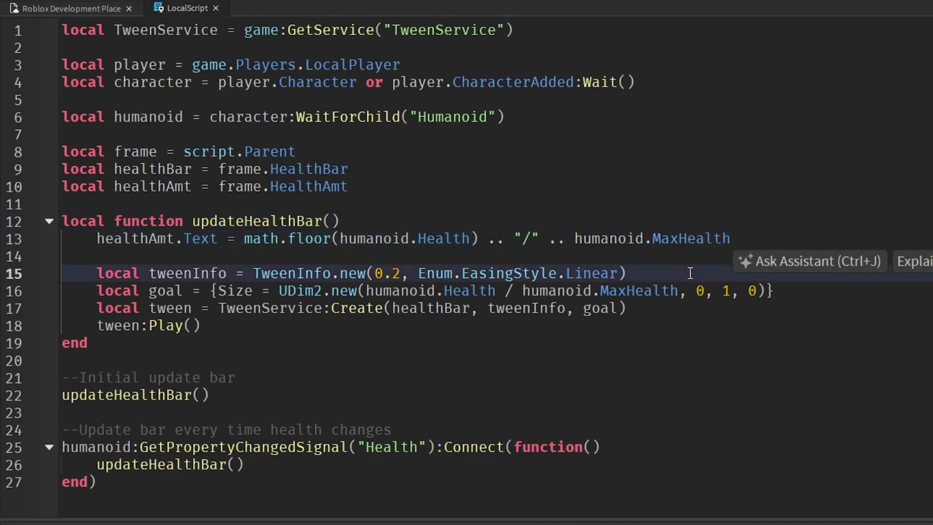
pyautogui.moveTo(575, 239); pyautogui.dragTo(730, 240)
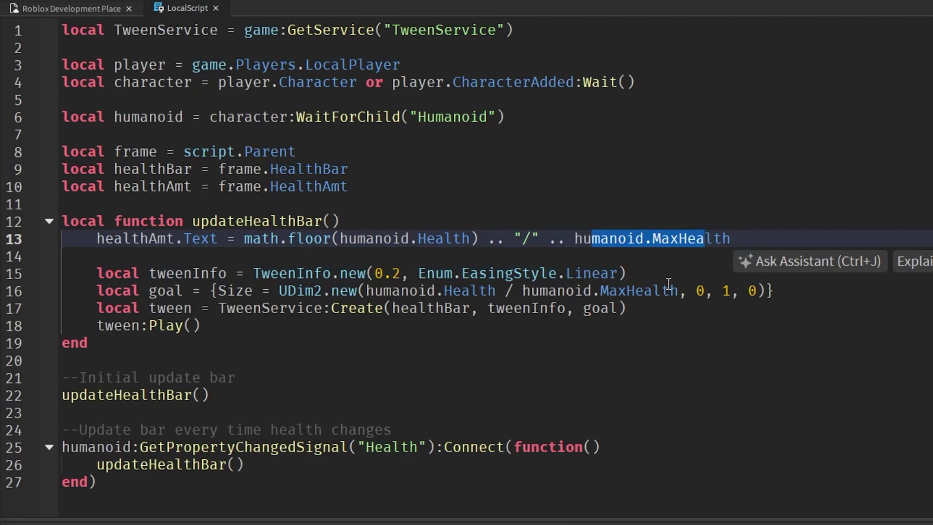
pyautogui.click(397, 309)
pyautogui.moveTo(175, 275); pyautogui.dragTo(201, 309)
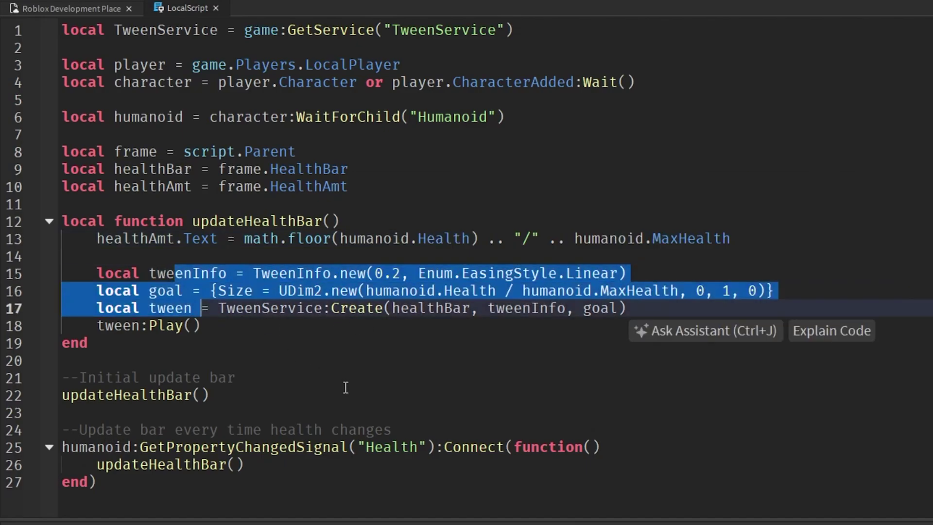
# Examine the initial updateHealthBar call and the GetPropertyChangedSignal connection that reruns it when Health changes
pyautogui.moveTo(70, 394); pyautogui.dragTo(191, 395)
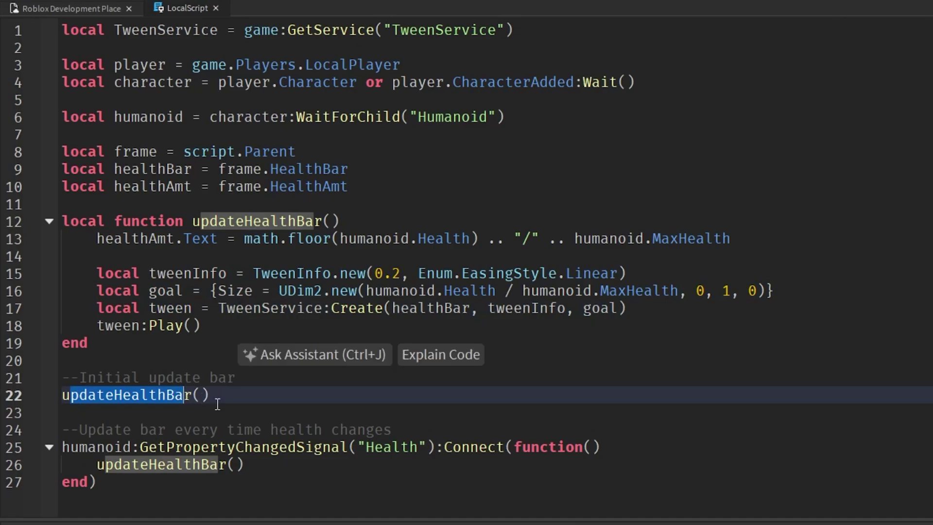
pyautogui.click(191, 498)
pyautogui.moveTo(141, 447); pyautogui.dragTo(354, 448)
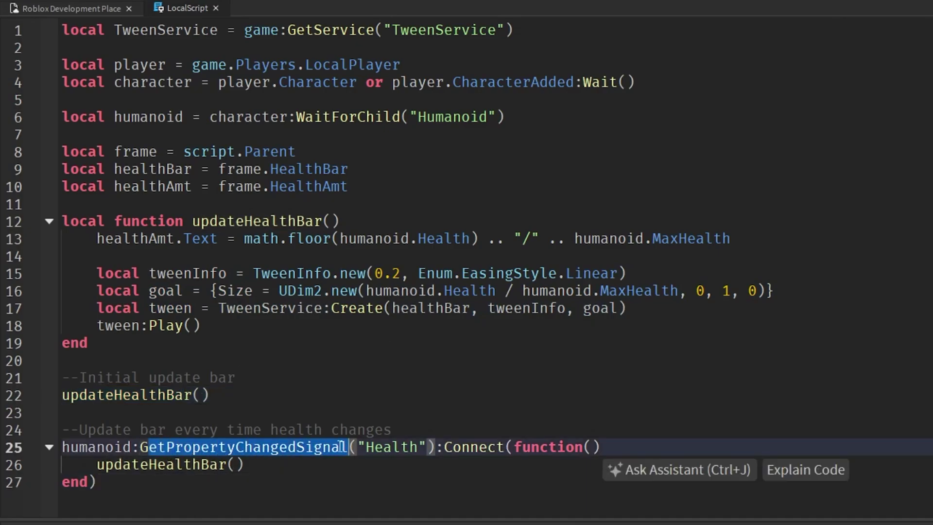
pyautogui.click(219, 483)
pyautogui.moveTo(244, 466); pyautogui.dragTo(97, 465)
pyautogui.click(142, 486)
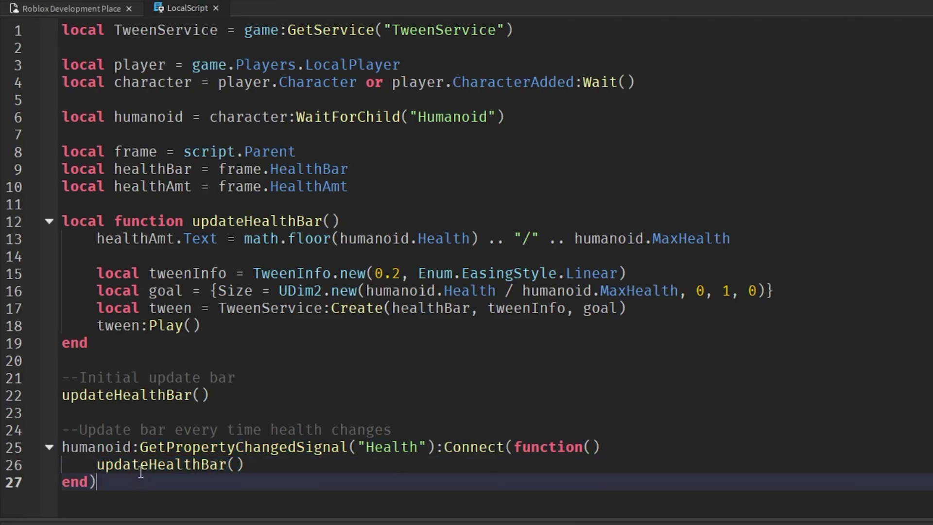
pyautogui.moveTo(236, 447); pyautogui.dragTo(90, 30)
pyautogui.click(131, 201)
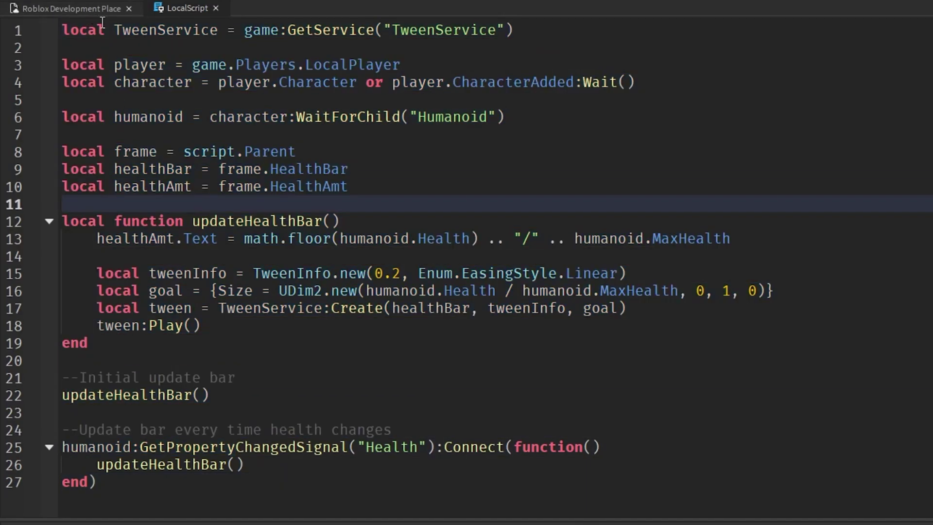
# Return to the place's 3D view and collapse HealthBarGui in the object hierarchy
pyautogui.click(97, 11)
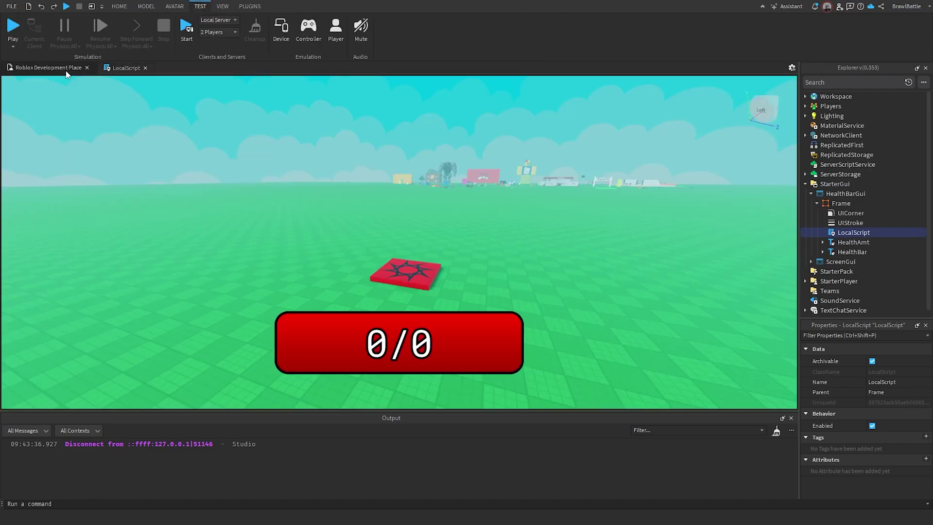
pyautogui.click(812, 193)
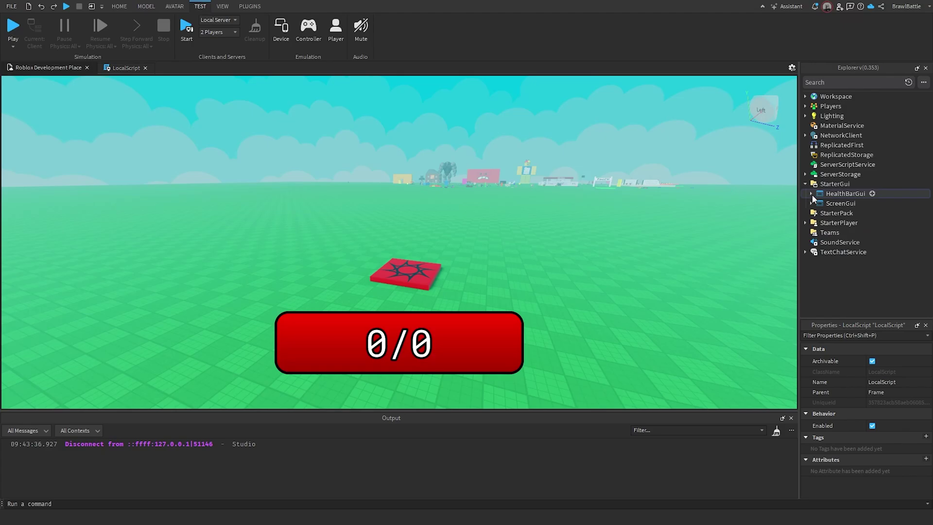
pyautogui.moveTo(649, 234); pyautogui.dragTo(649, 232, button='right')
pyautogui.press('w')
pyautogui.press('a')
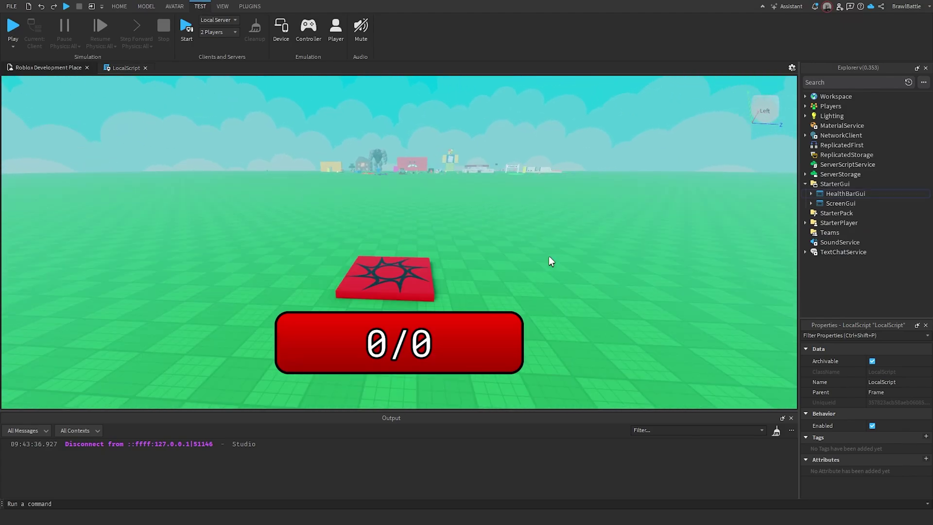